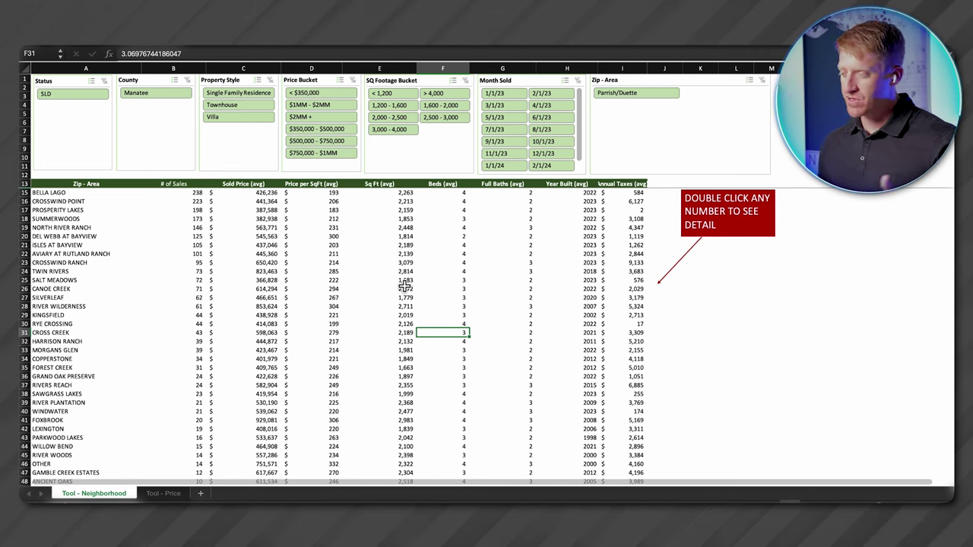
Jump to the Grand Total row of the # of Sales column and examine the totals and the smallest neighborhoods
left_click(214, 259)
left_click(195, 257)
key("ctrl+Down")
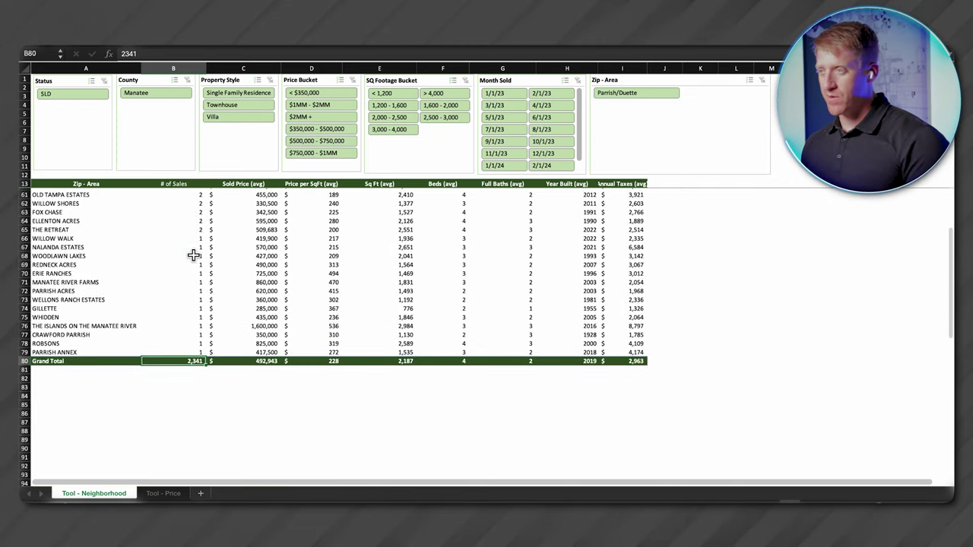
scroll(176, 245, "right", 1)
scroll(176, 246, "up", 1)
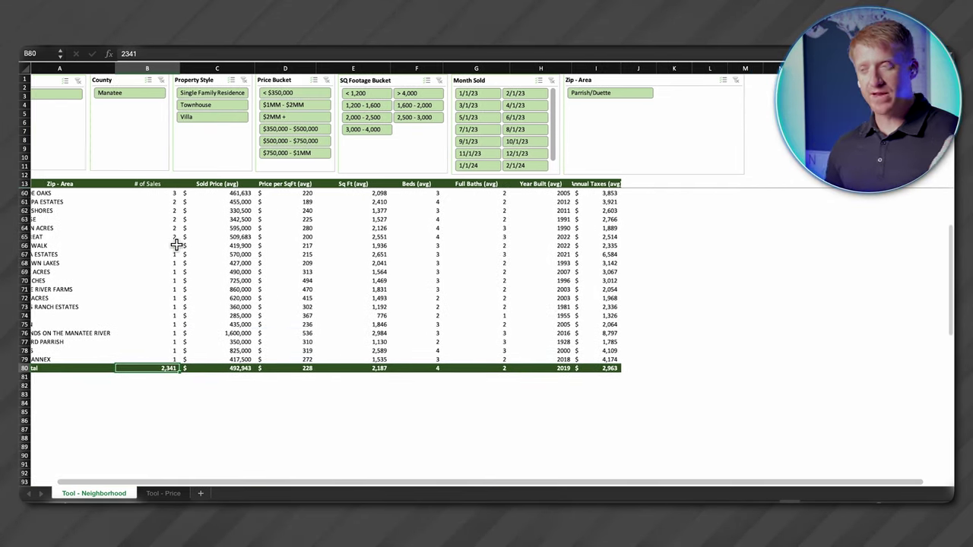
scroll(176, 245, "right", 1)
scroll(176, 246, "down", 1)
scroll(176, 245, "right", 1)
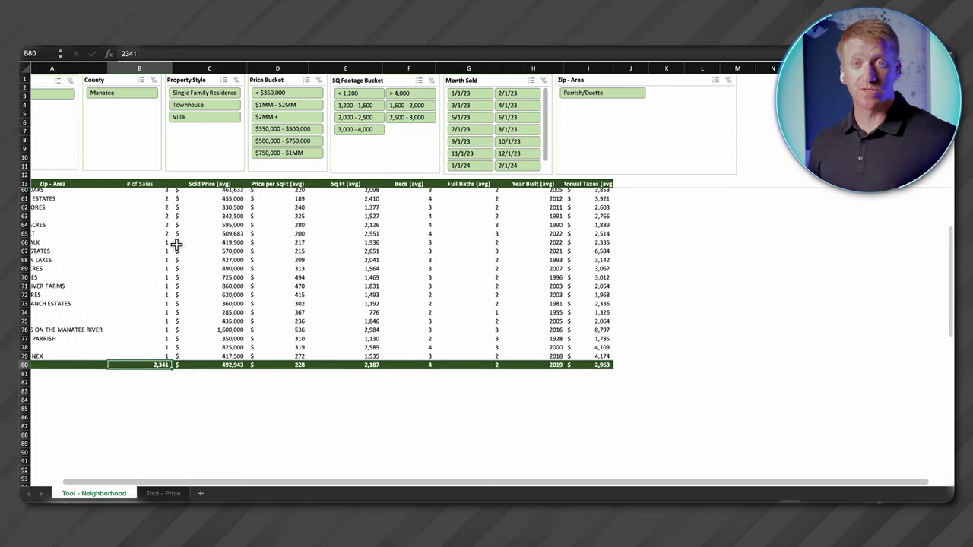
scroll(176, 244, "down", 1)
scroll(176, 244, "left", 1)
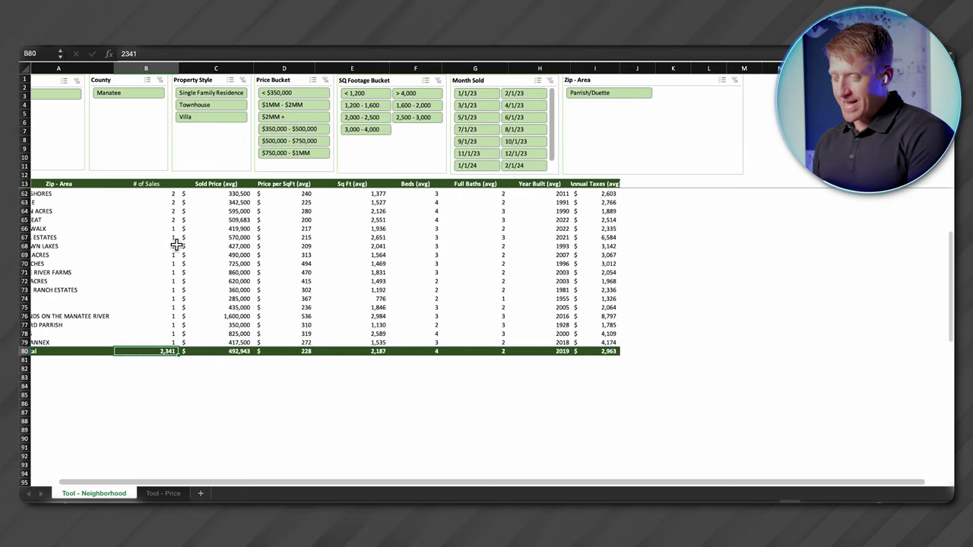
scroll(150, 251, "left", 2)
scroll(150, 251, "down", 1)
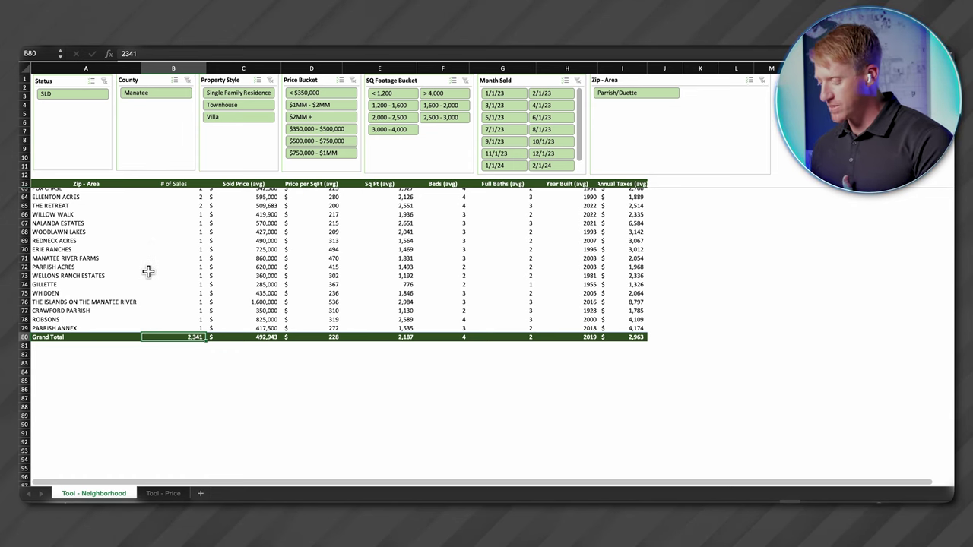
scroll(146, 269, "down", 1)
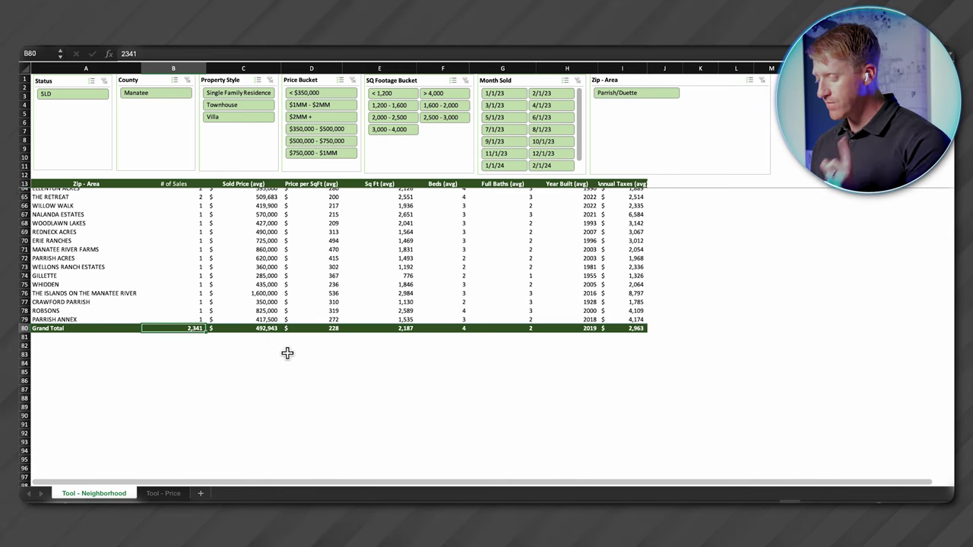
Return to the first data row and select the neighborhood names from Bella Lago through Isles at Bayview
left_click(256, 312)
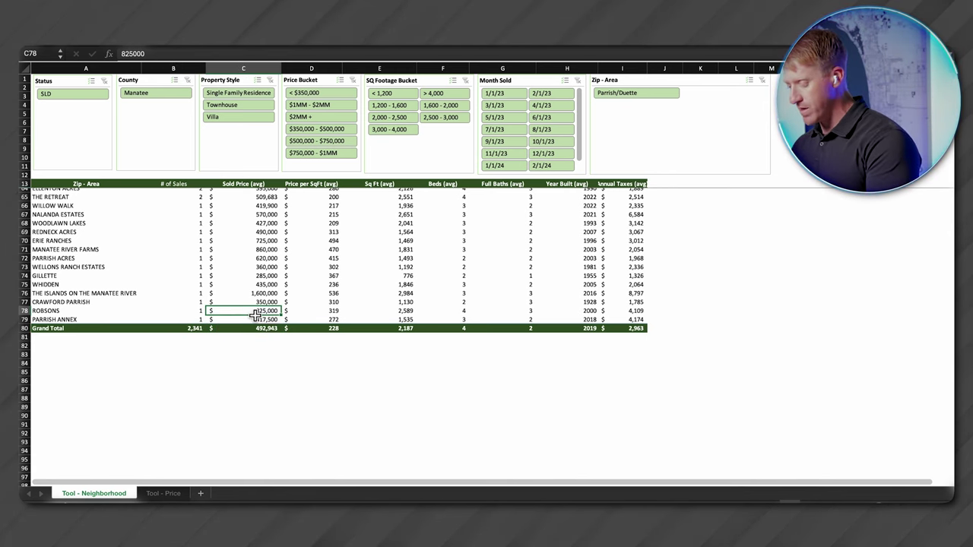
key("ctrl+Up")
key("Down")
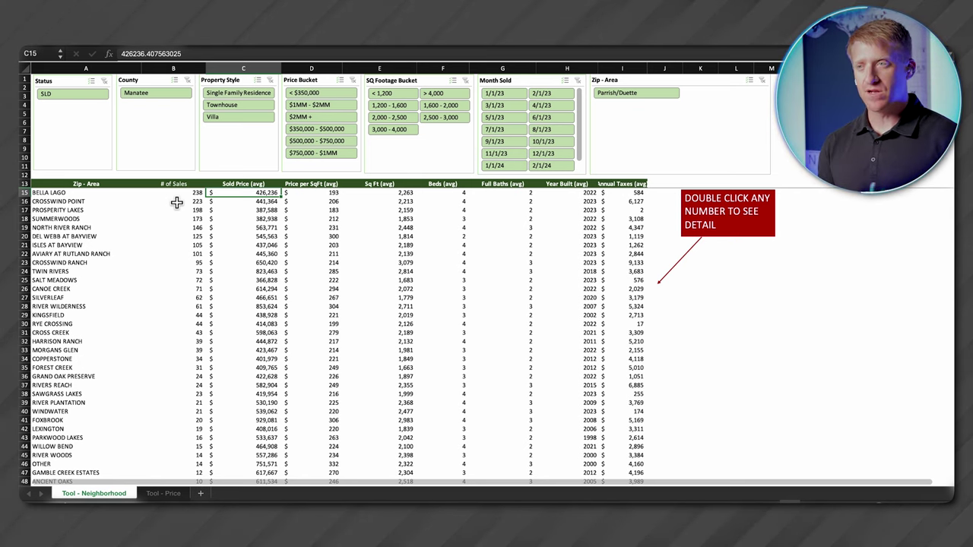
left_click_drag(91, 196, 91, 247)
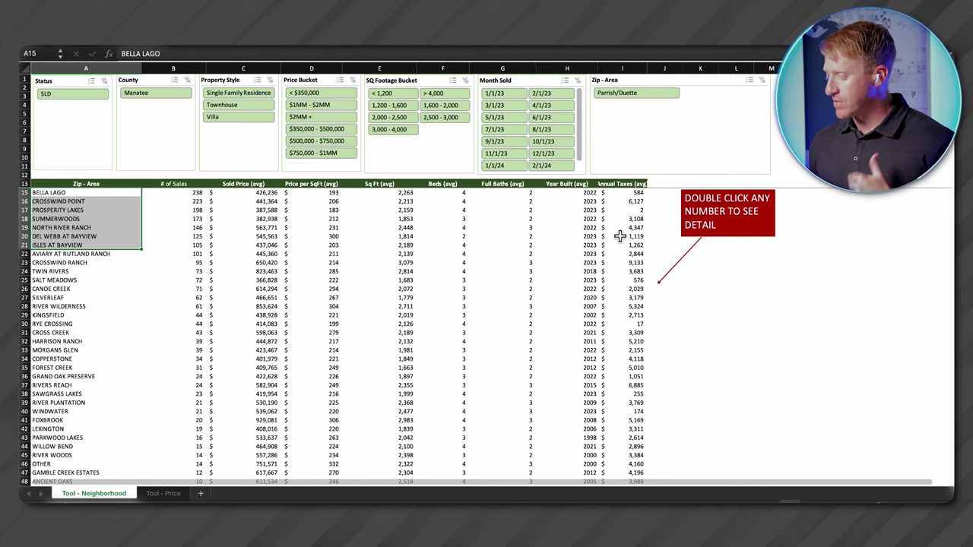
Widen the Annual Taxes (avg) column to show its full header and select the Prosperity Lakes tax value
left_click_drag(646, 68, 642, 114)
left_click(631, 211)
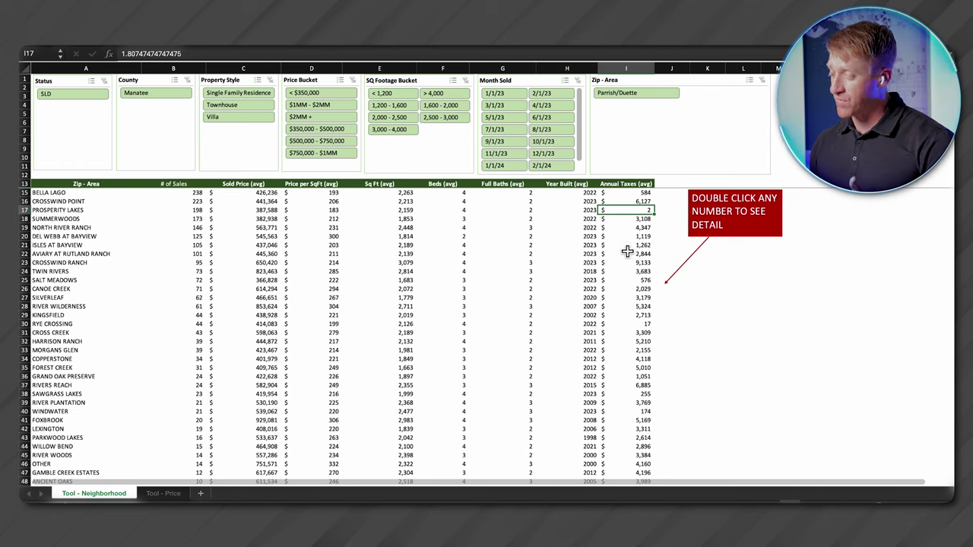
Go through the high-volume neighborhoods Prosperity Lakes, North River Ranch, Del Webb at Bayview and Isles at Bayview in the Zip - Area column
left_click(109, 239)
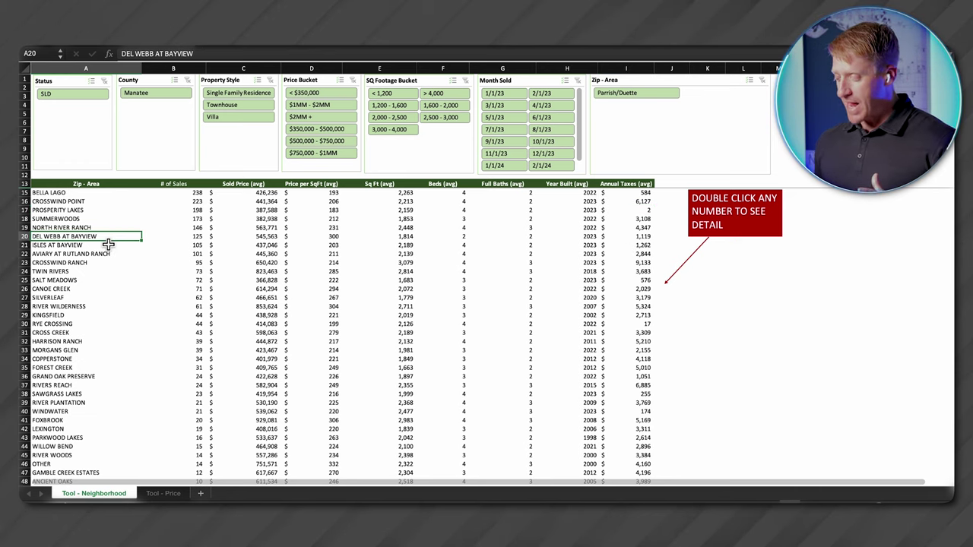
left_click(71, 212)
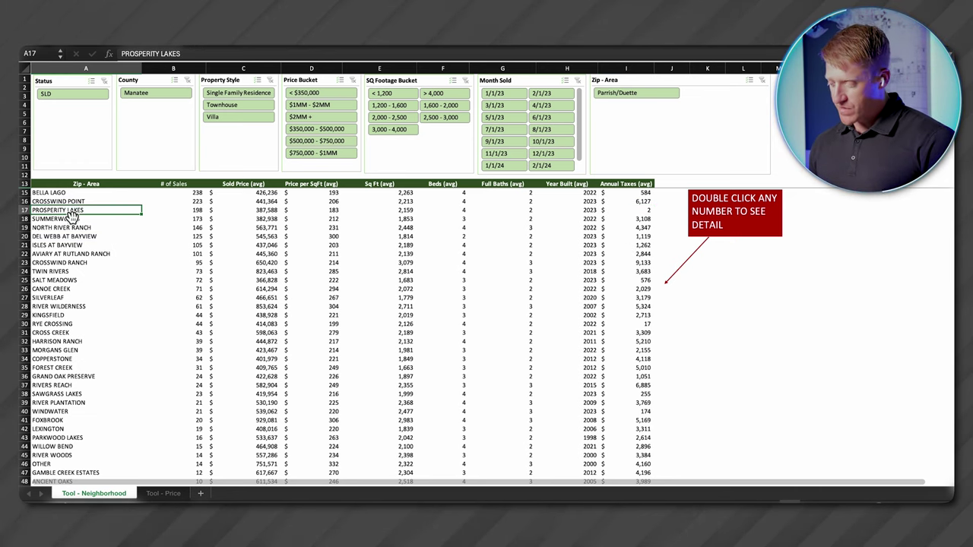
left_click(73, 228)
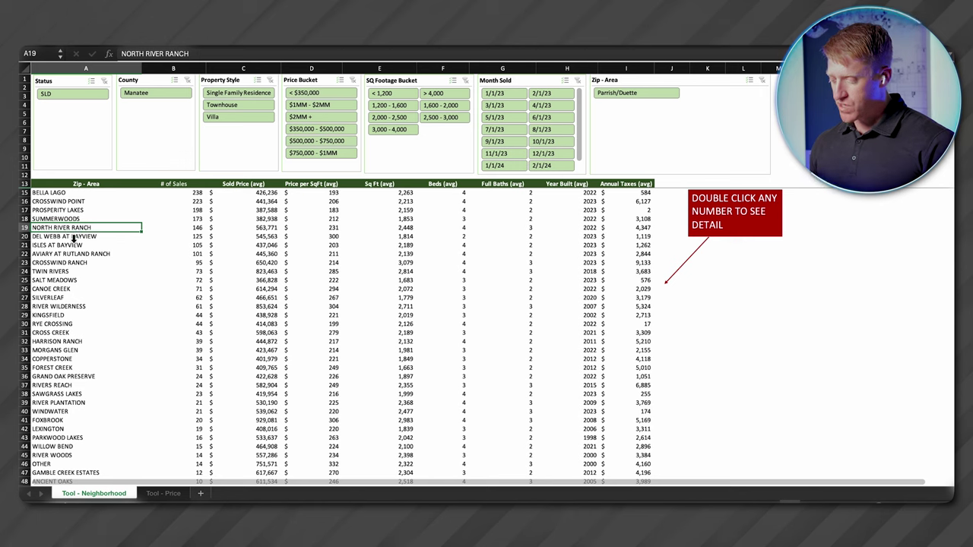
left_click(75, 240)
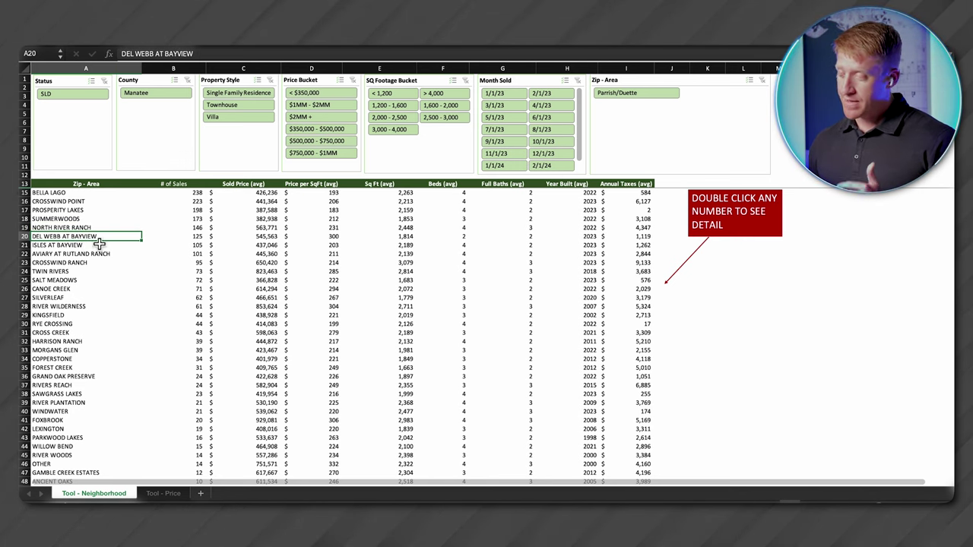
left_click(97, 247)
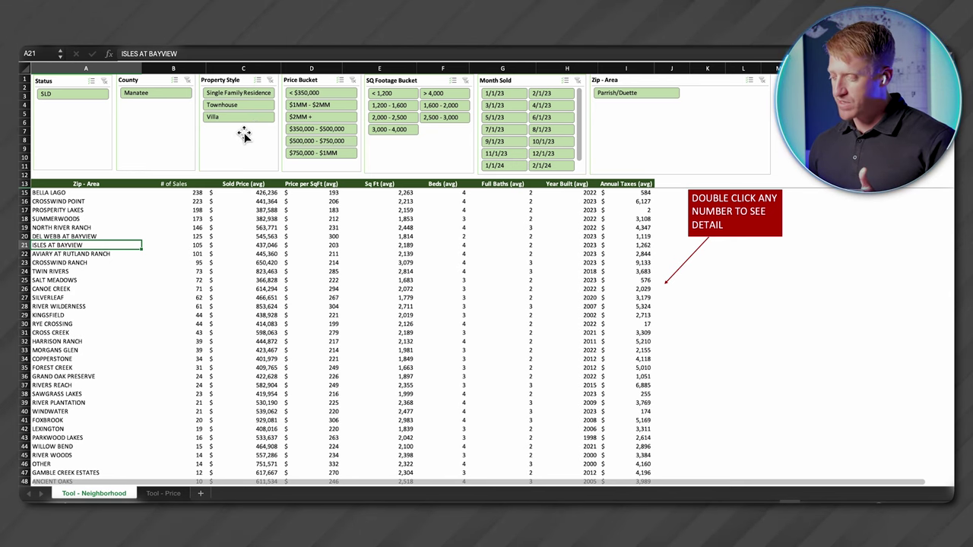
Filter Property Style to Single Family Residence and check the grand total of the # of Sales column
left_click(239, 94)
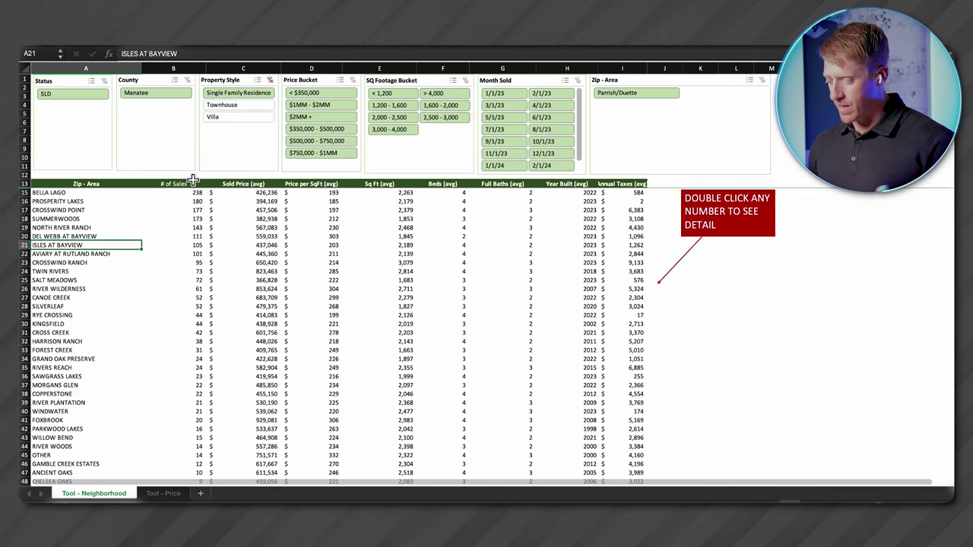
left_click(184, 211)
key("ctrl+Down")
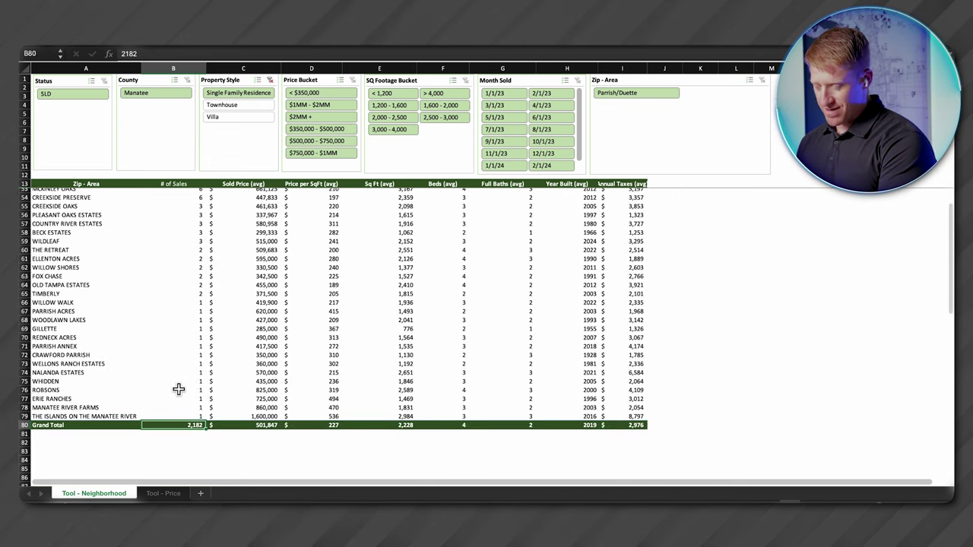
left_click(179, 391)
key("ctrl+Up")
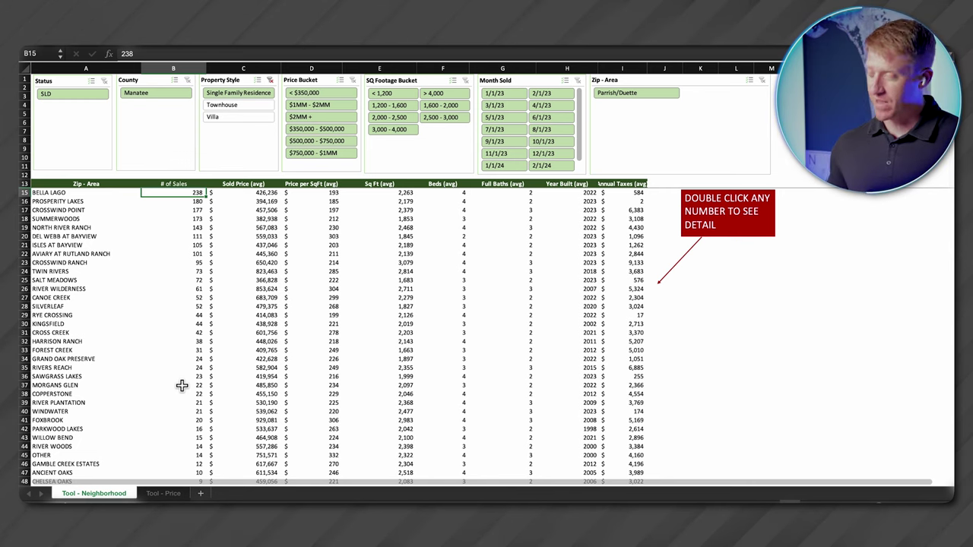
Filter Property Style to Townhouse and Villa together, and clear that filter after viewing the neighborhoods
left_click(237, 108)
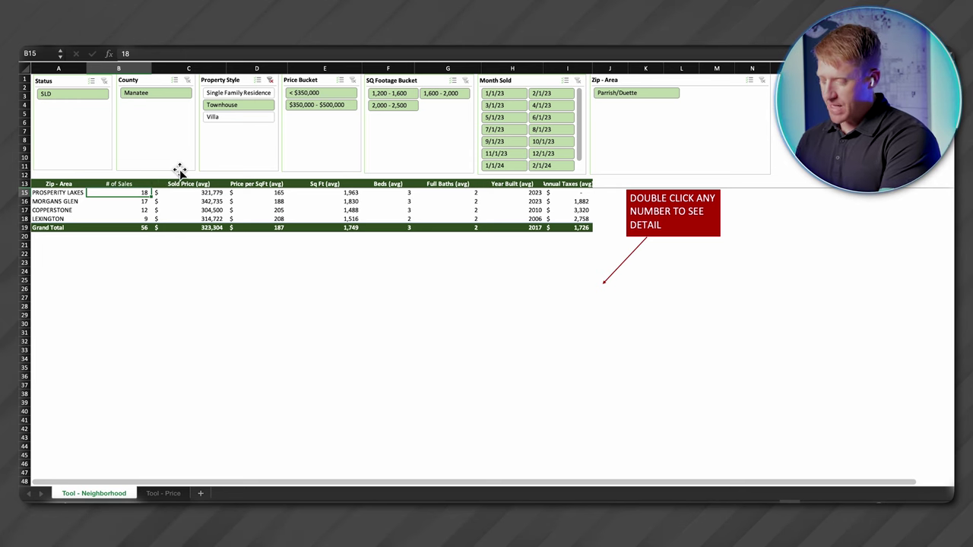
left_click(224, 118, "super")
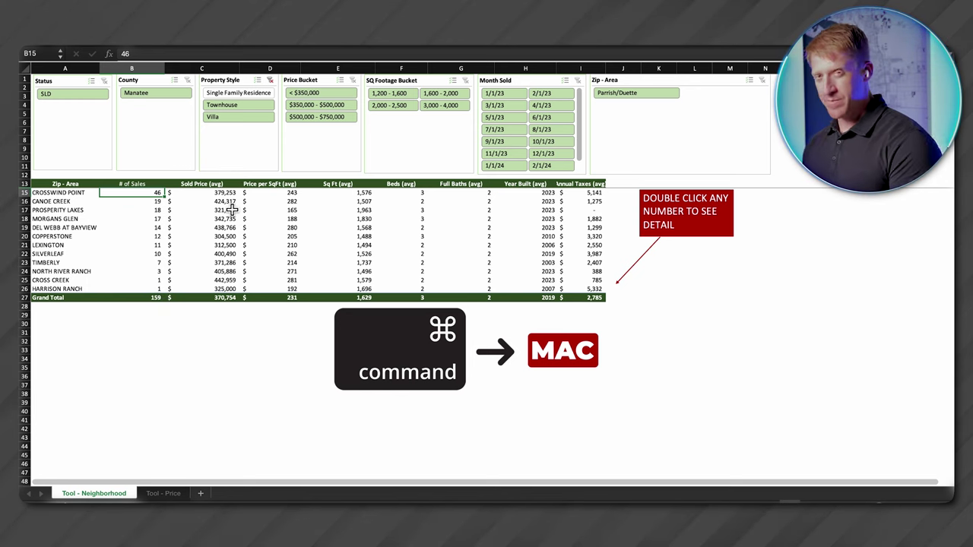
left_click(270, 81)
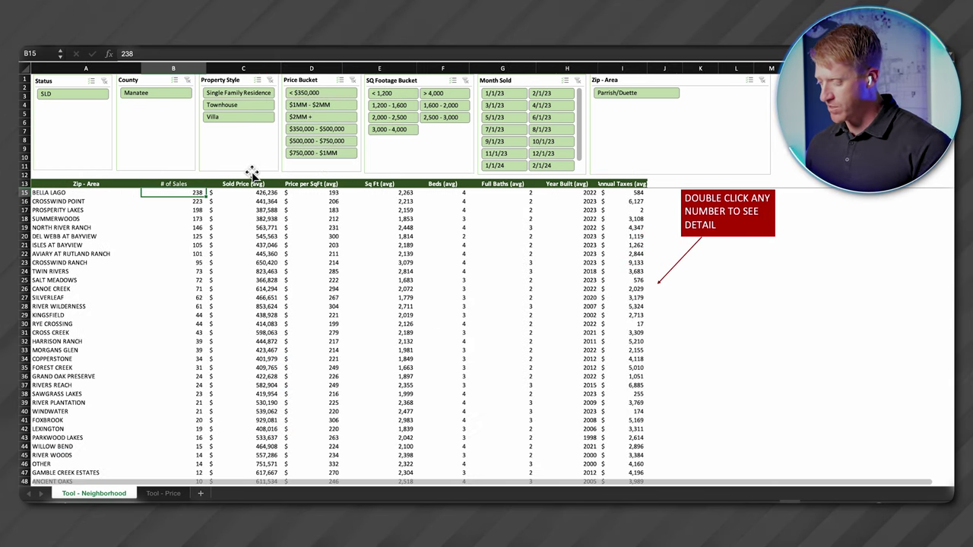
Filter to Single Family Residence and the price buckets < $350,000, $350,000 - $500,000 and $500,000 - $750,000
left_click(239, 92)
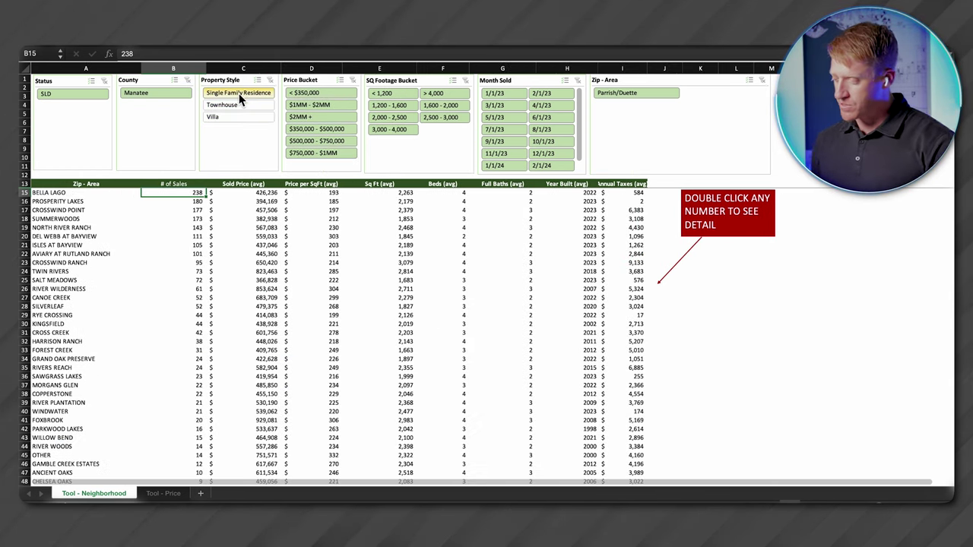
left_click(336, 144)
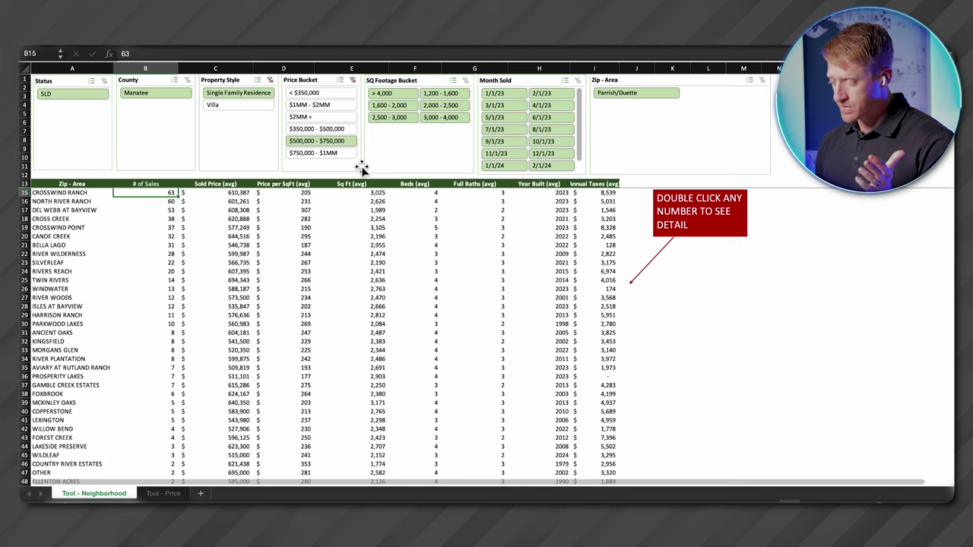
left_click(330, 130, "super")
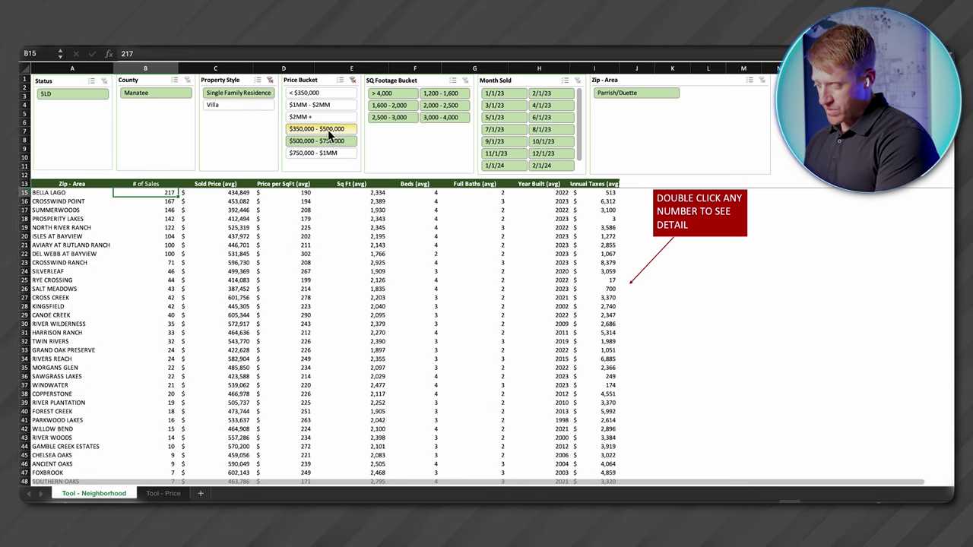
left_click(317, 95, "super")
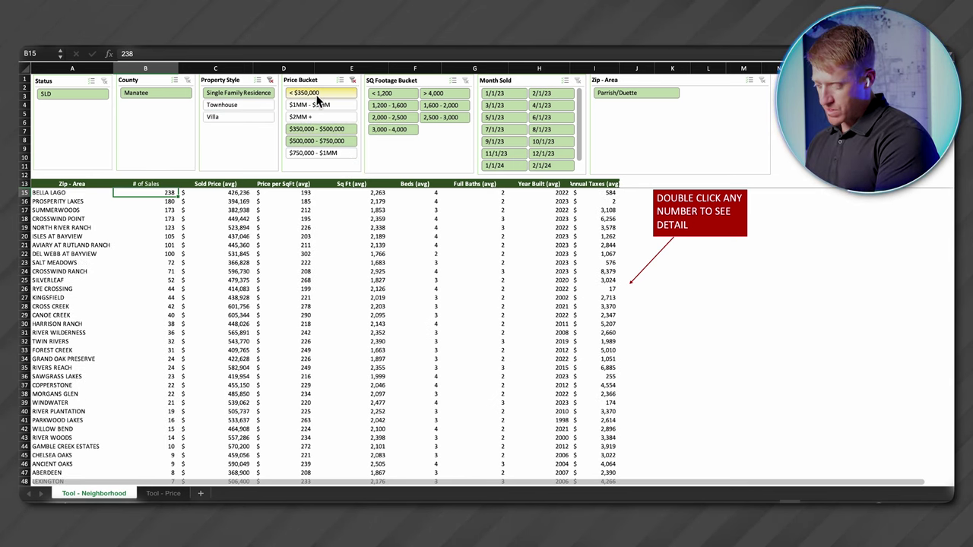
Check the grand total of # of Sales for the filtered price buckets and return to the first data row
left_click(150, 220)
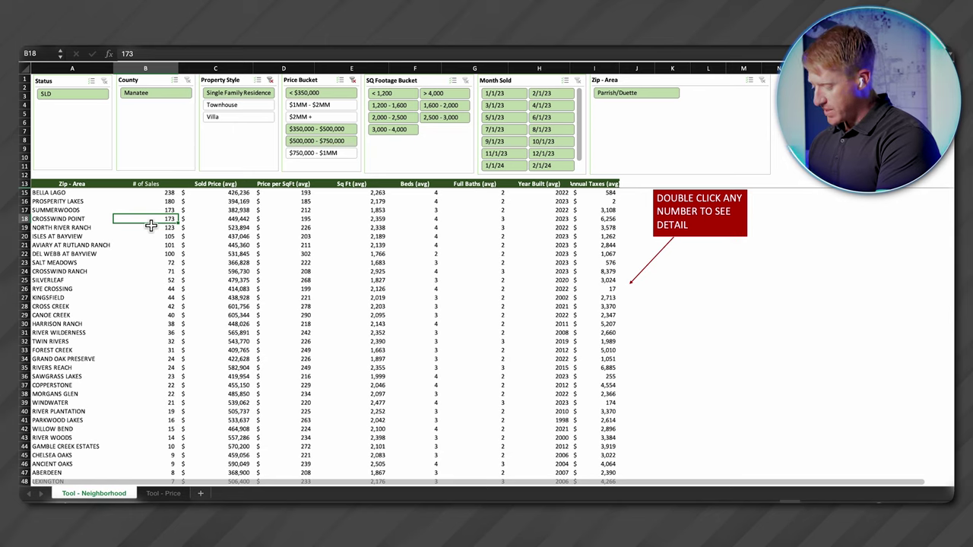
key("super+Down")
scroll(150, 225, "down", 5)
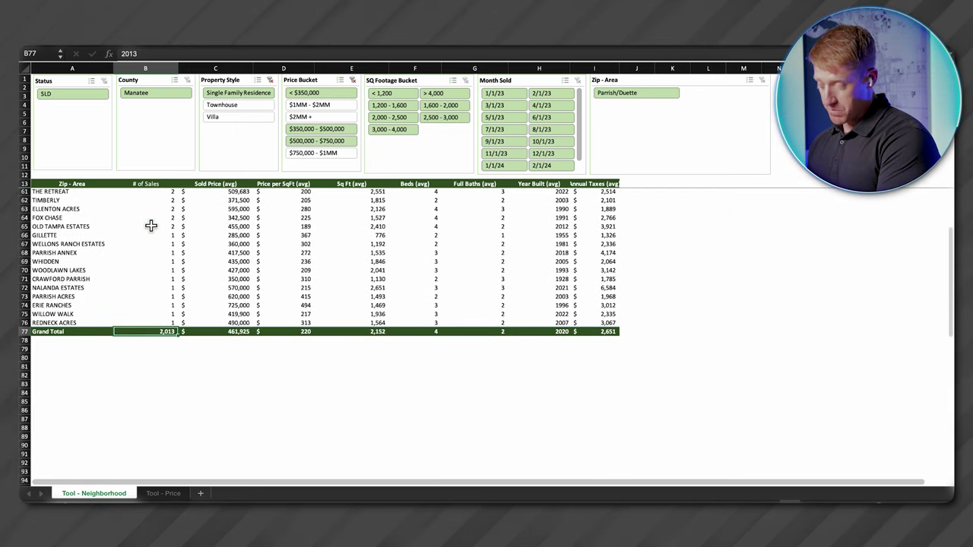
left_click(151, 233)
key("super+Up")
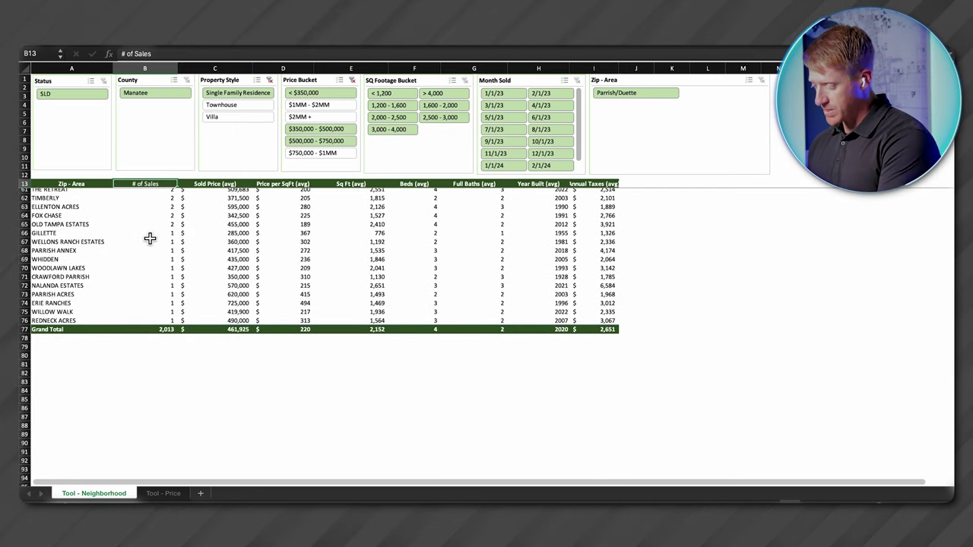
key("Down")
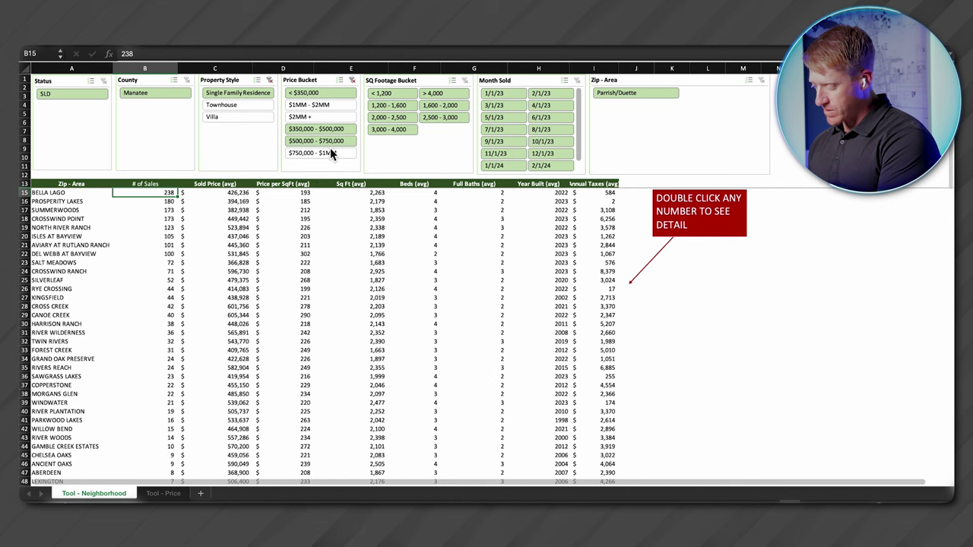
Remove the $500,000 - $750,000 bucket from the price filter and check the grand total of # of Sales
left_click(332, 143)
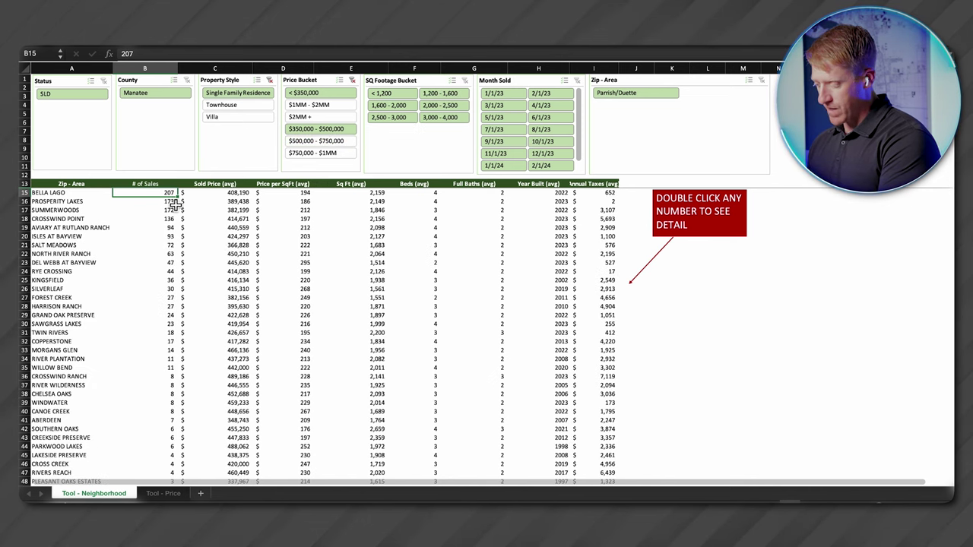
key("super+Down")
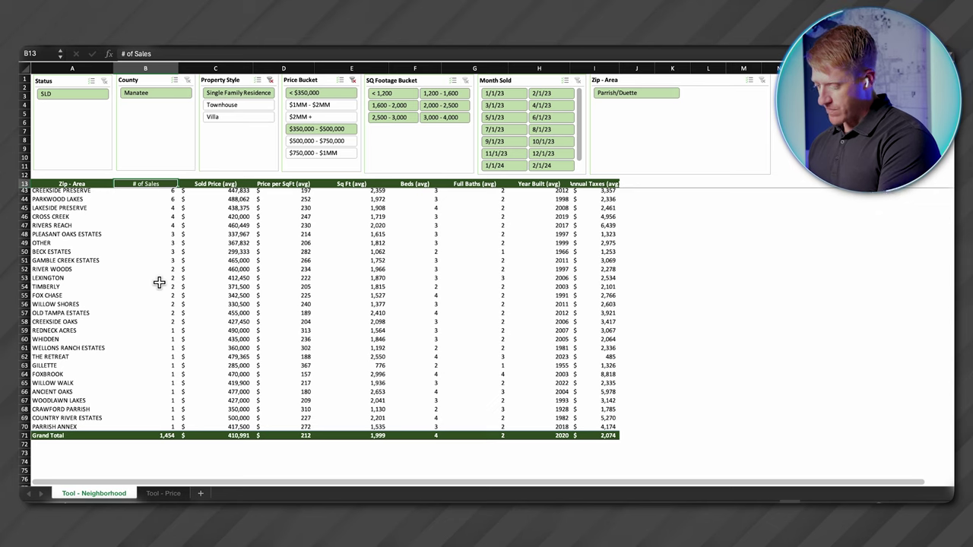
key("Down")
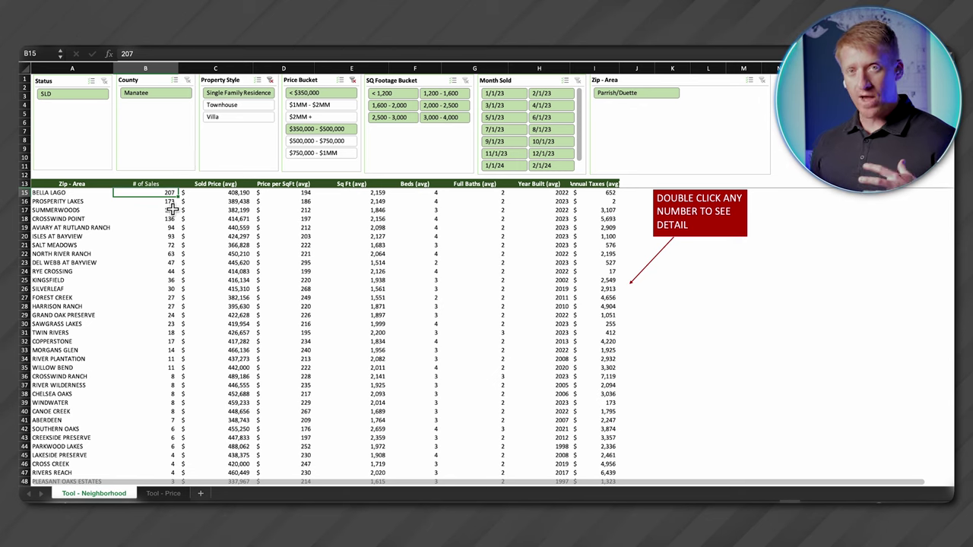
Filter the SQ Footage Bucket to 2,500 - 3,000 and 3,000 - 4,000
left_click(404, 123)
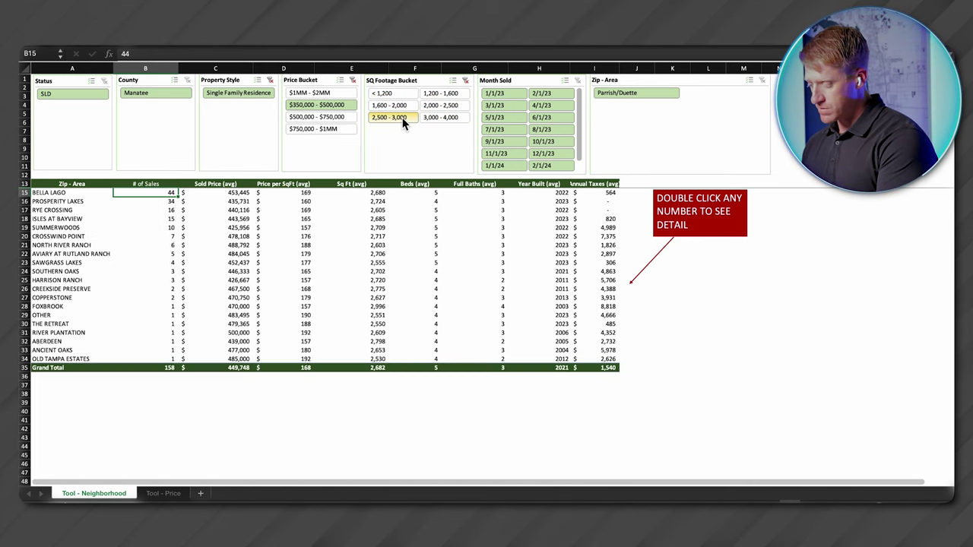
left_click(431, 119, "super")
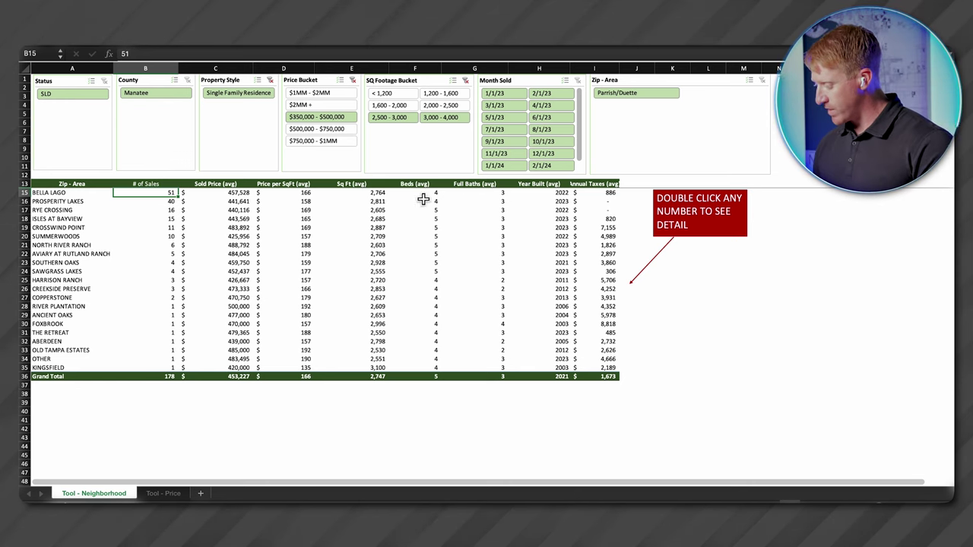
scroll(580, 152, "down", 1)
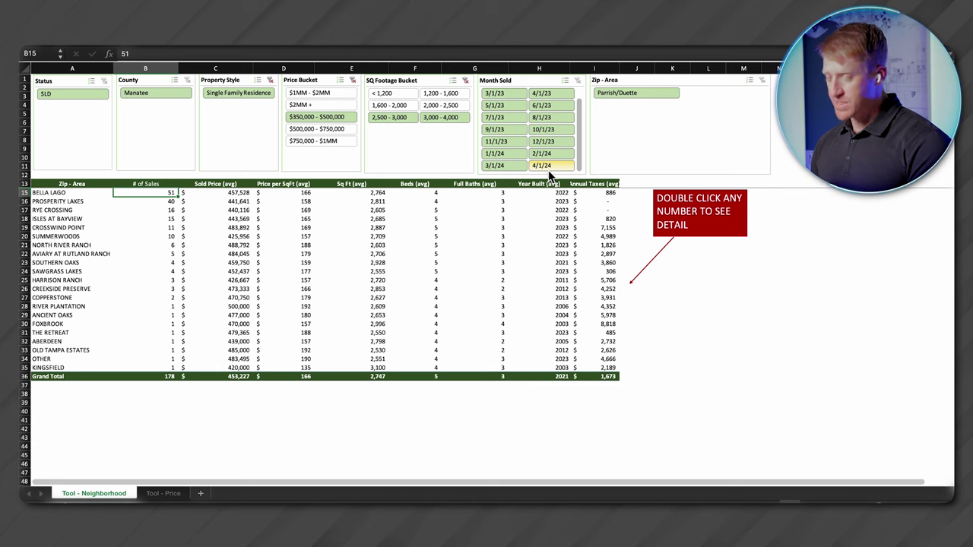
Filter Month Sold to 1/1/24, 2/1/24, 3/1/24 and 4/1/24
left_click(548, 169)
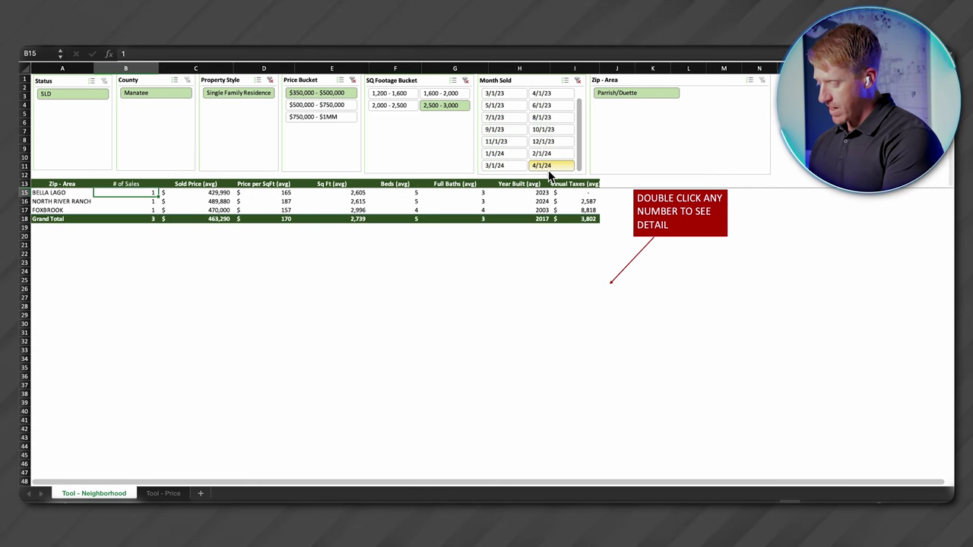
left_click(495, 165, "super")
left_click(543, 156, "super")
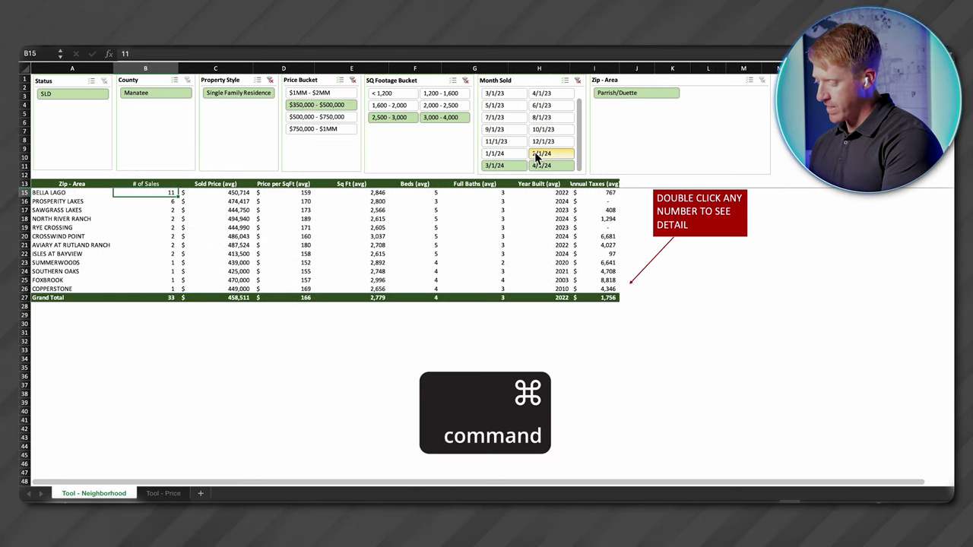
left_click(513, 153, "super")
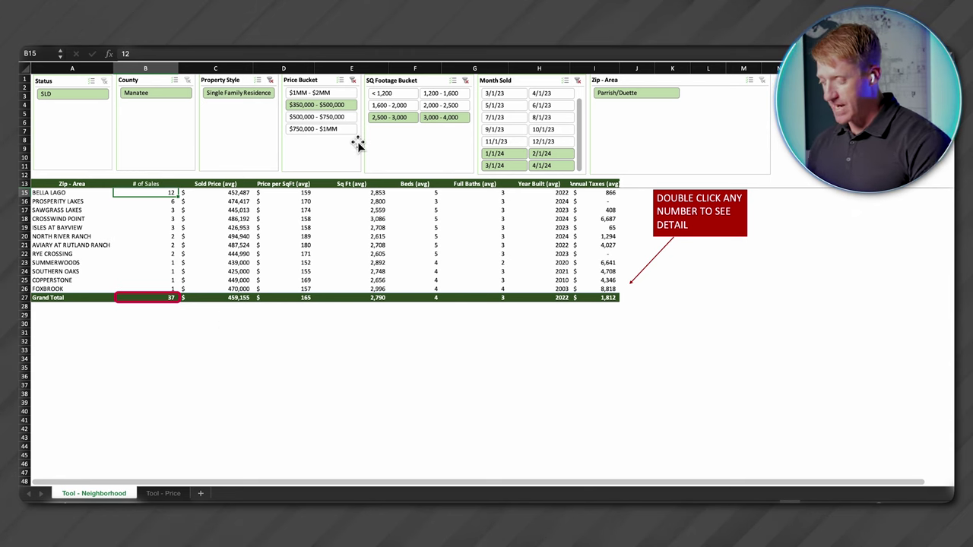
Widen the filters to include < $350,000, all square footage buckets and all months sold, and check the grand total of # of Sales
left_click(447, 107)
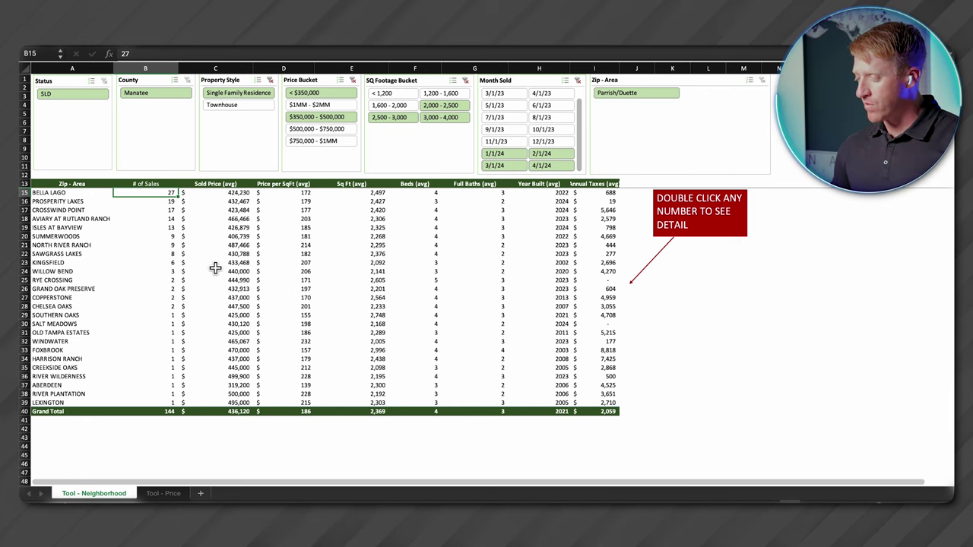
left_click(464, 92)
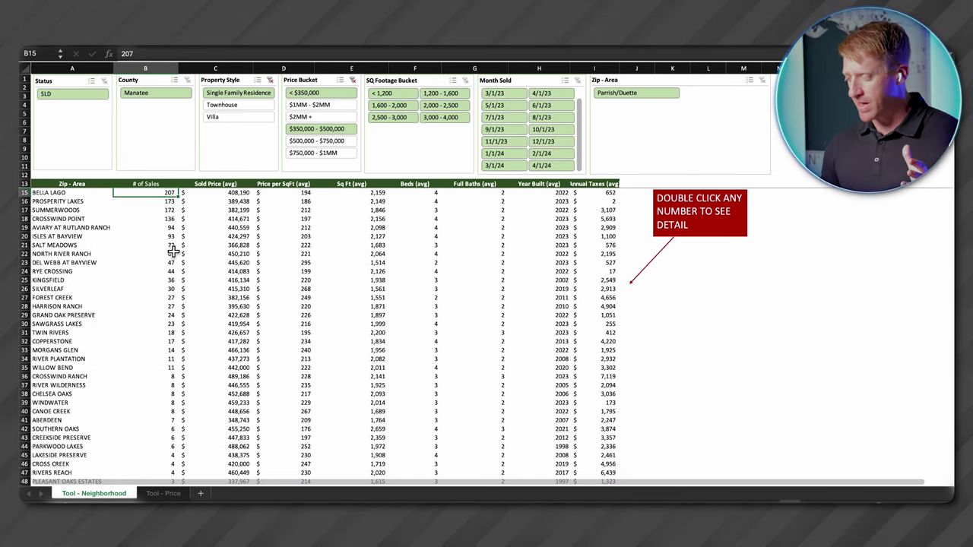
scroll(167, 251, "down", 4)
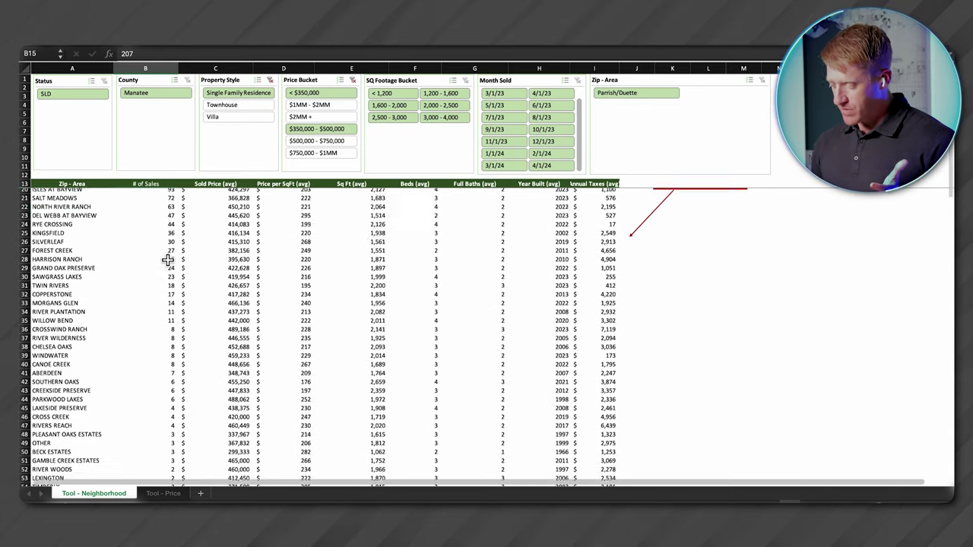
scroll(168, 260, "down", 8)
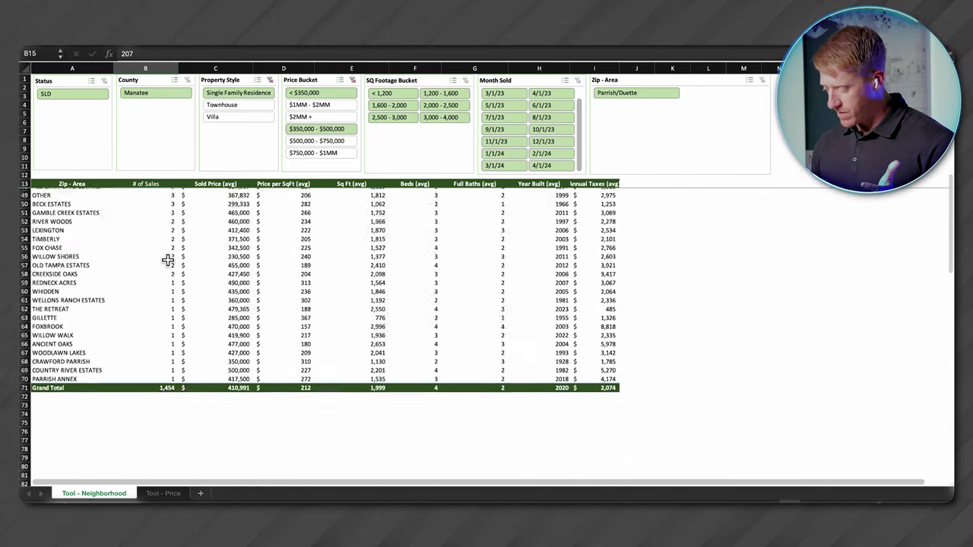
scroll(168, 259, "up", 12)
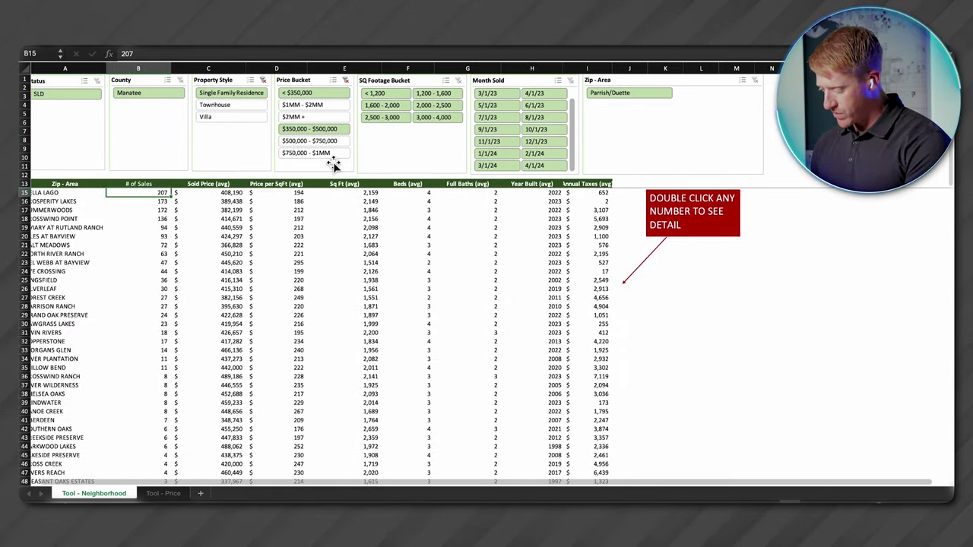
Add the $500,000 - $750,000 and $750,000 - $1MM price buckets to the filter and check the grand total of # of Sales
left_click(328, 152)
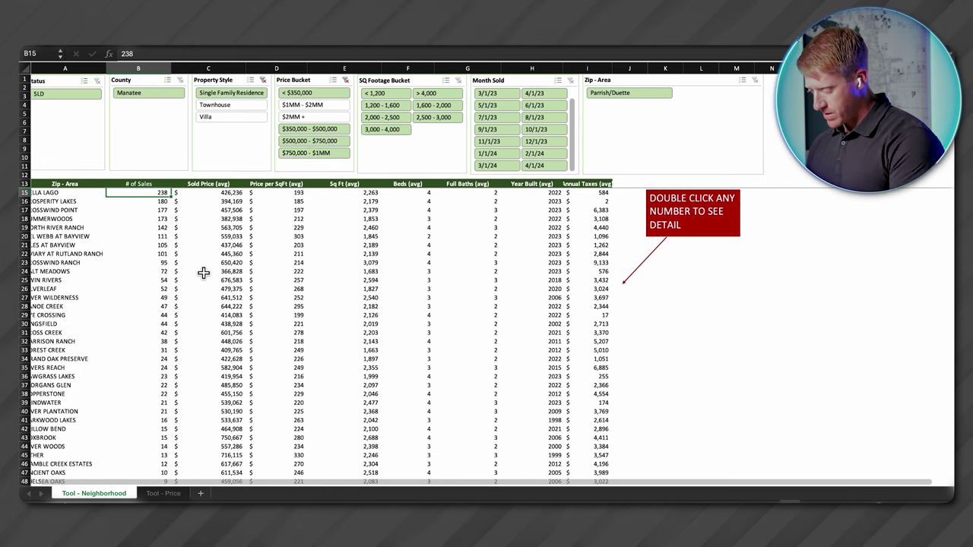
scroll(203, 272, "down", 10)
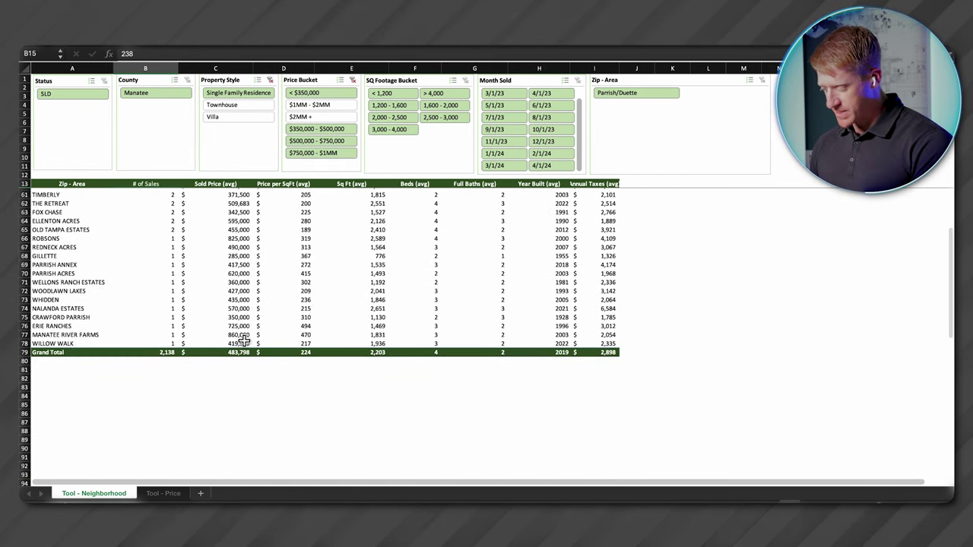
scroll(118, 329, "up", 8)
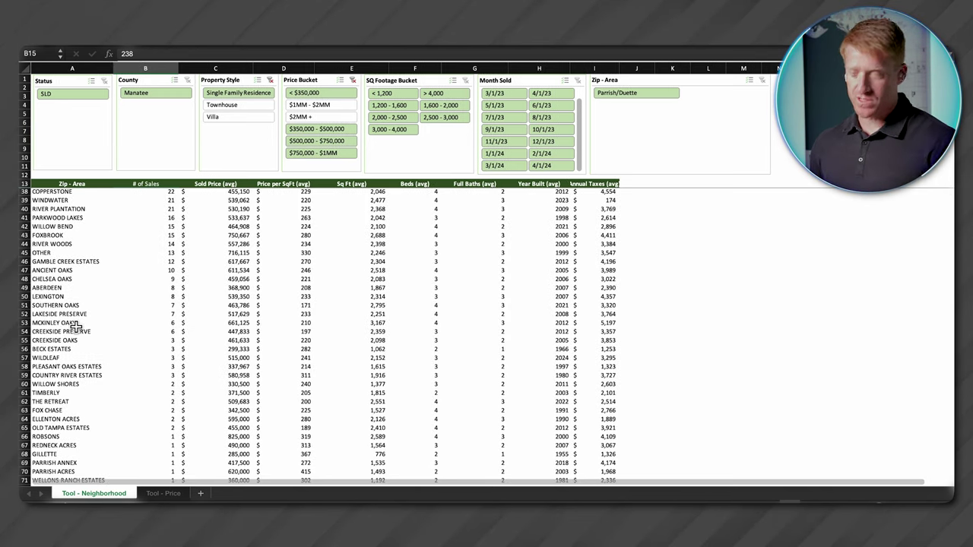
Open the detail records behind McKinley Oaks' average sold price and fit the Address column to its contents
double_click(237, 325)
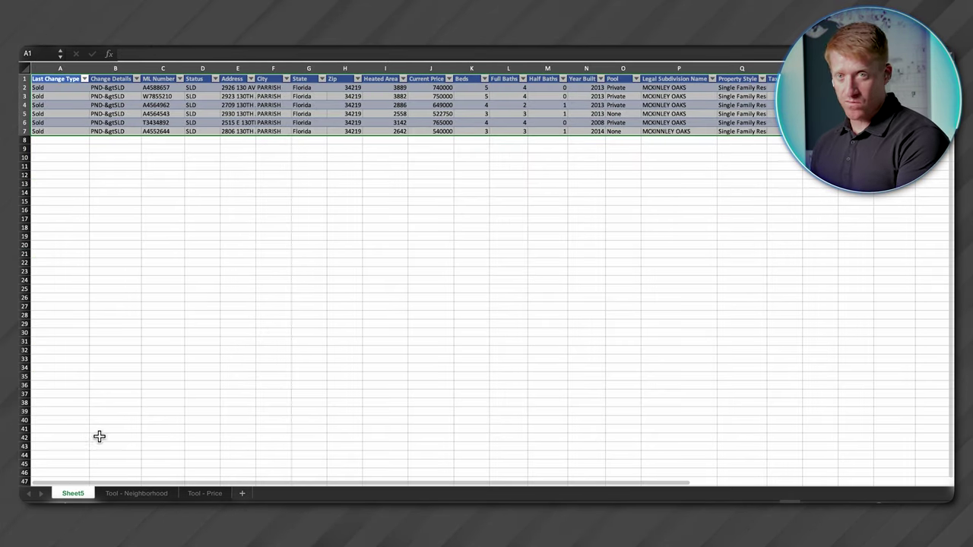
left_click(262, 97)
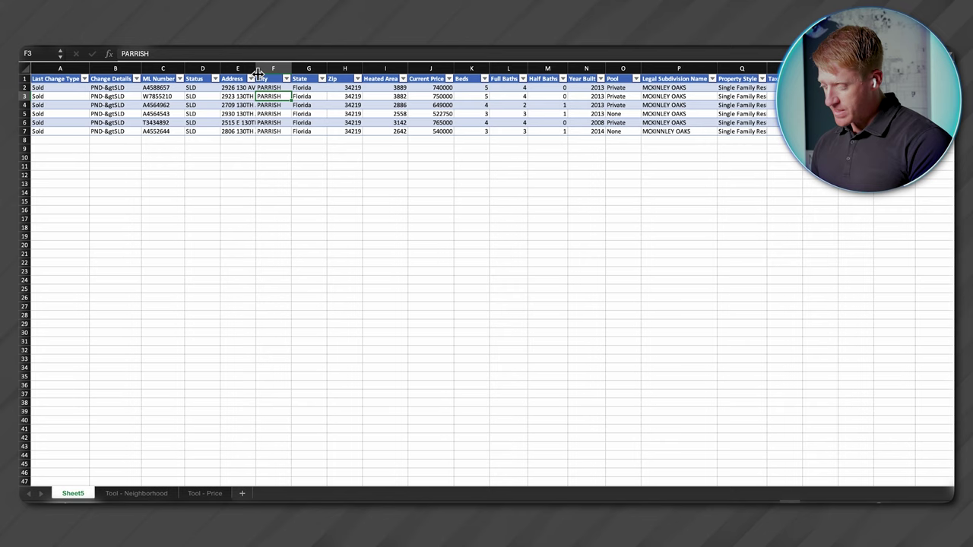
double_click(256, 73)
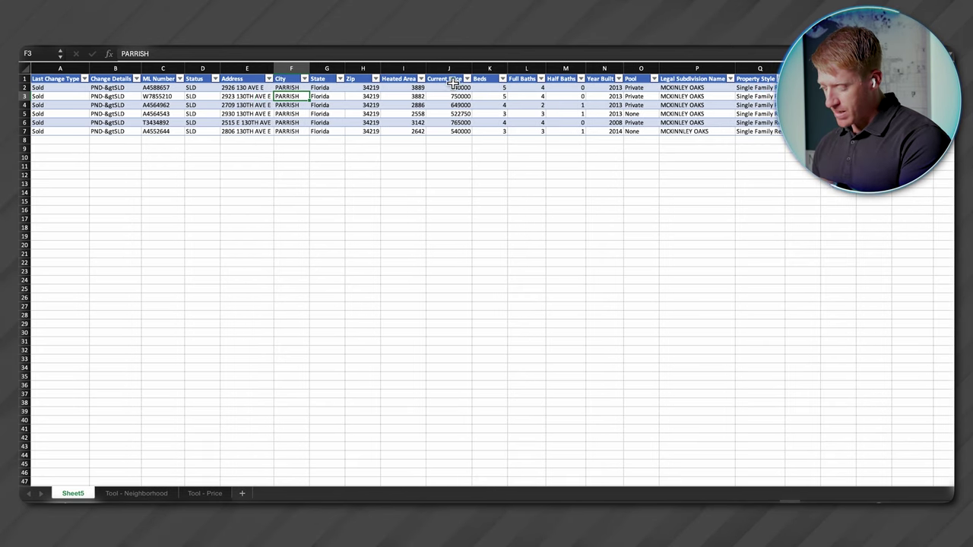
Examine the addresses and Year Built values of the McKinley Oaks homes
left_click(254, 98)
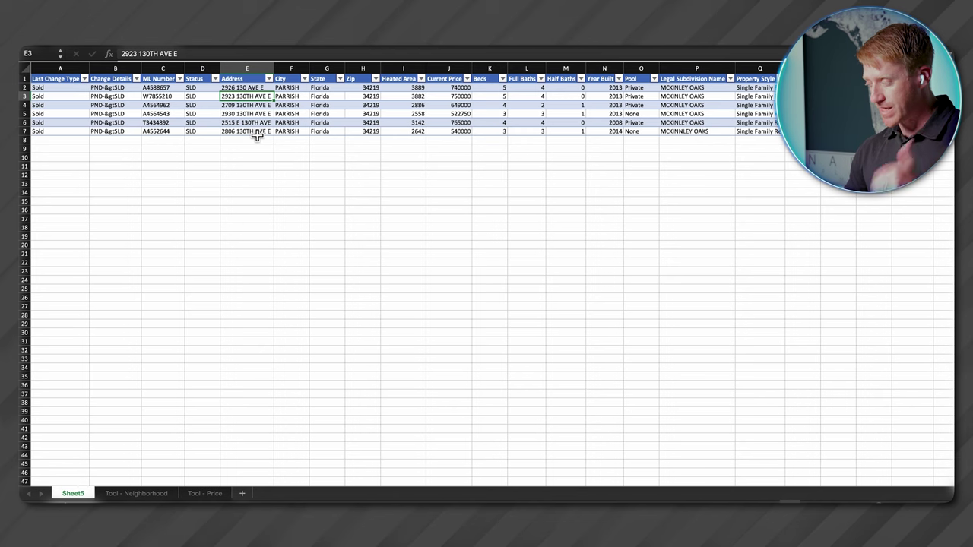
left_click_drag(606, 89, 606, 133)
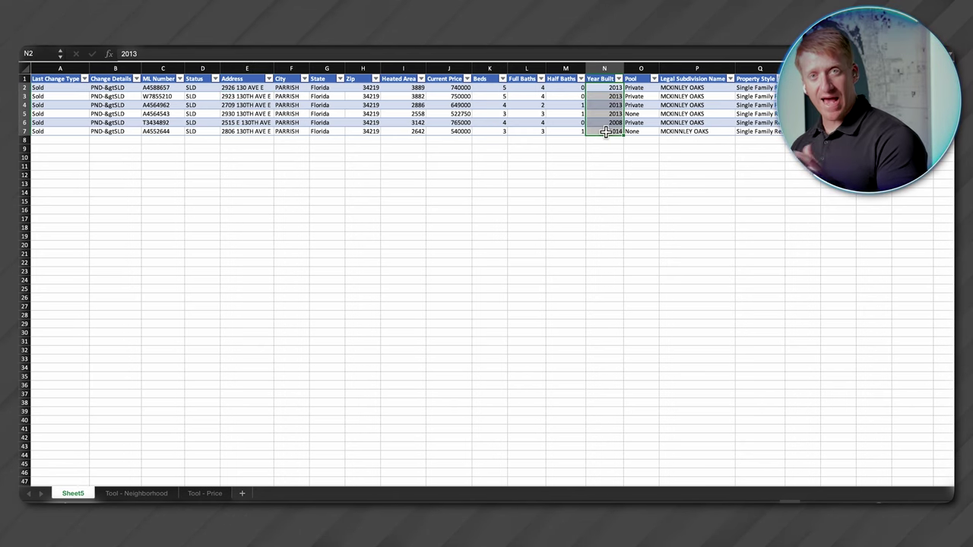
left_click(610, 114)
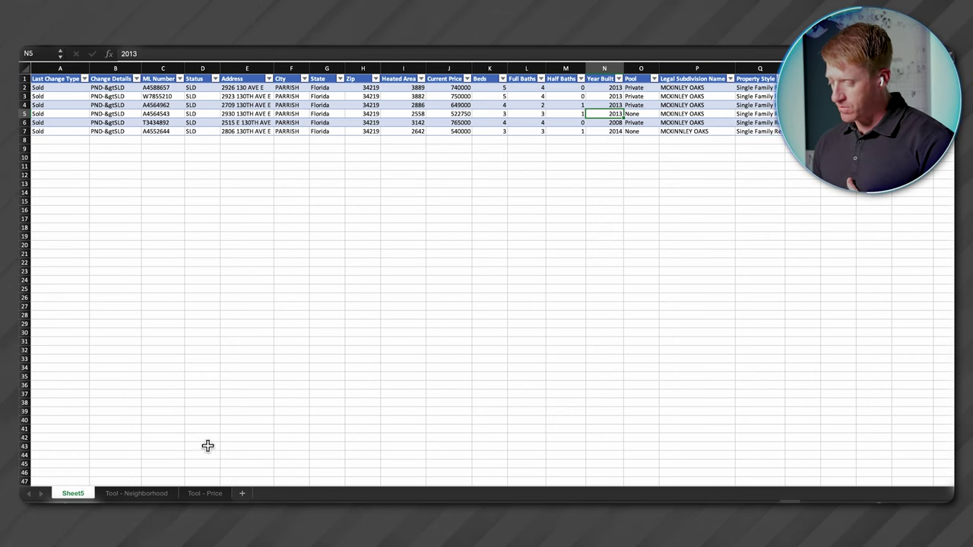
On the Tool - Price sheet, collapse the $350,000 - $500,000, $500,000 - $750,000, < $350,000, $750,000 - $1MM and $1MM - $2MM groups
left_click(200, 493)
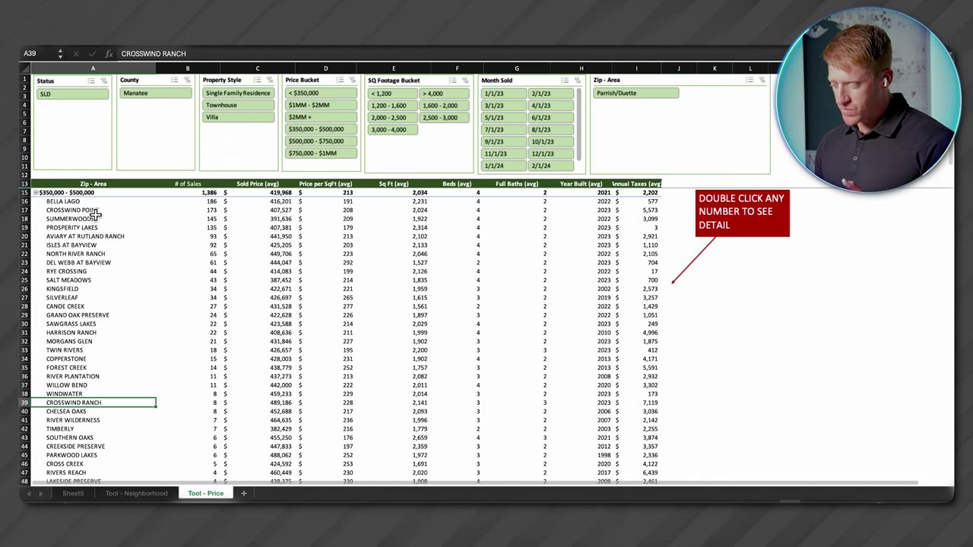
left_click(35, 193)
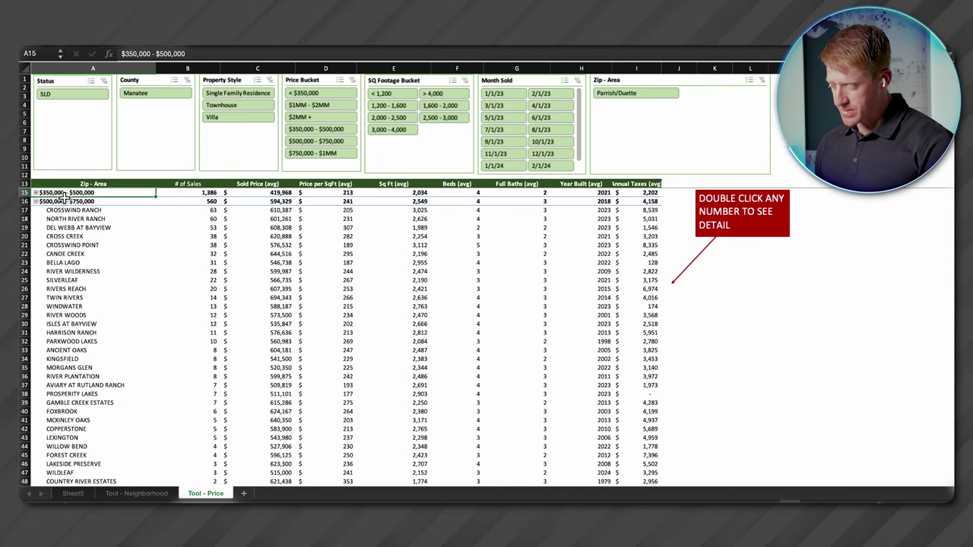
left_click(35, 193)
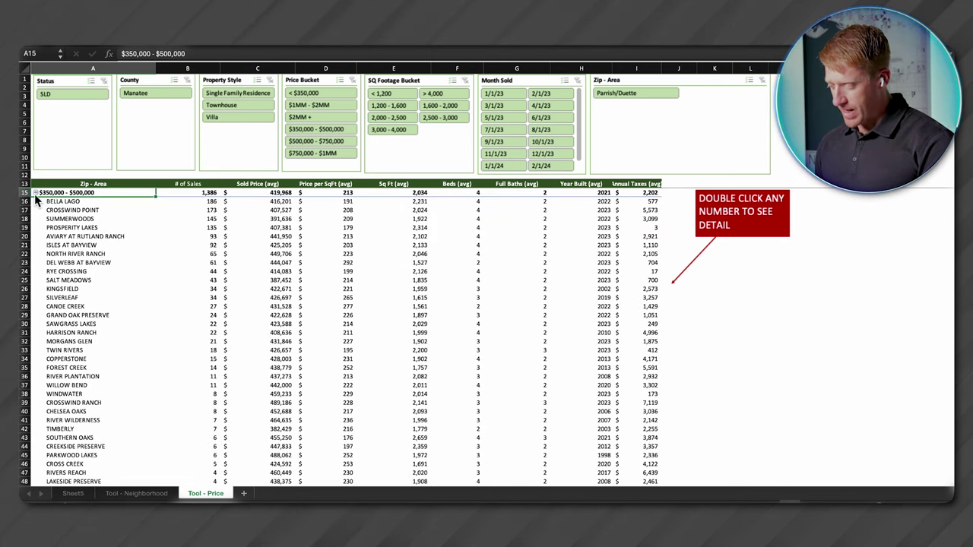
left_click(35, 193)
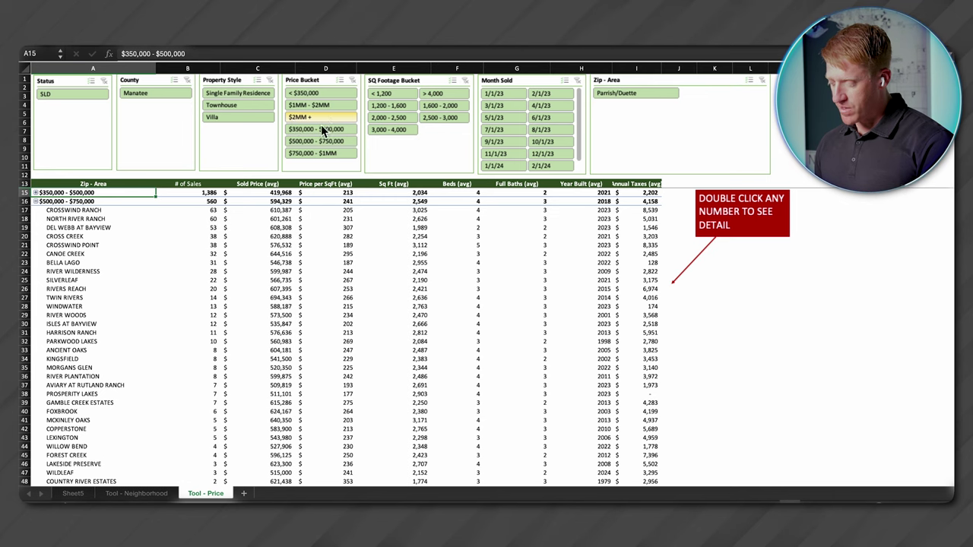
left_click(35, 201)
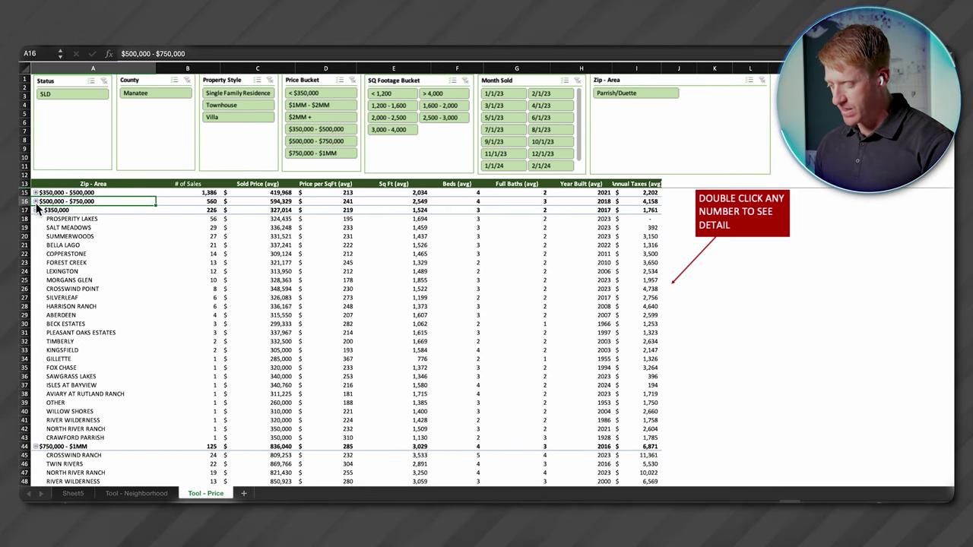
left_click(35, 211)
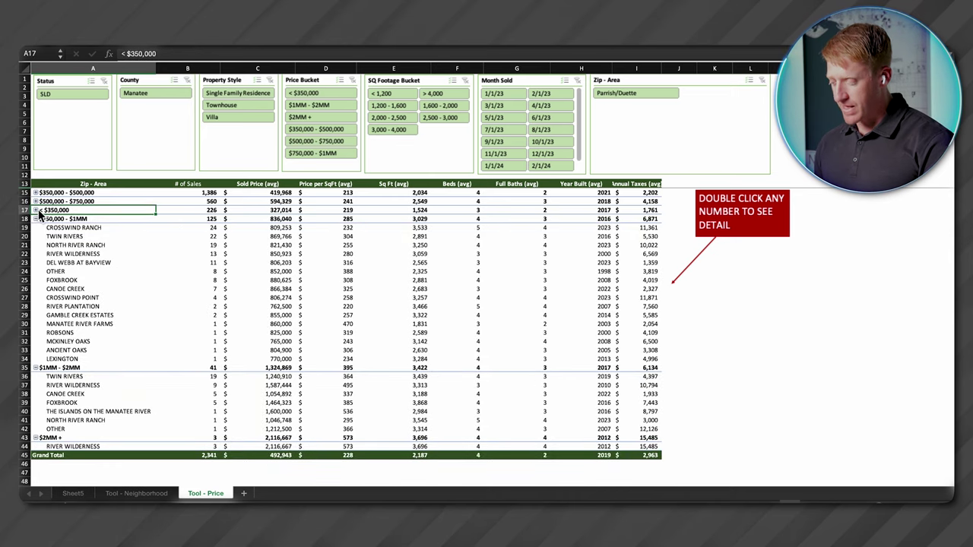
left_click(36, 219)
left_click(36, 227)
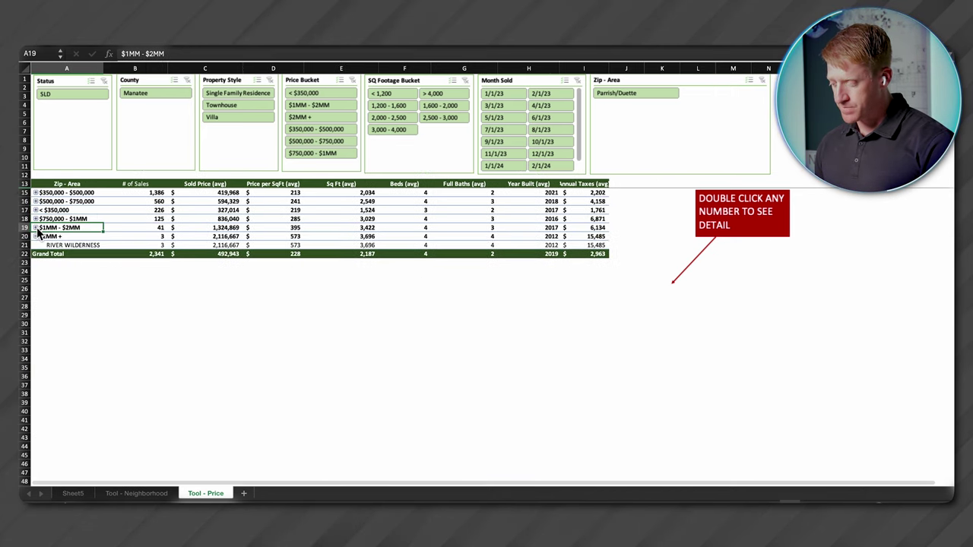
Check # of Sales for the $350,000 - $500,000 and $500,000 - $750,000 groups and for the grand total
left_click(156, 193)
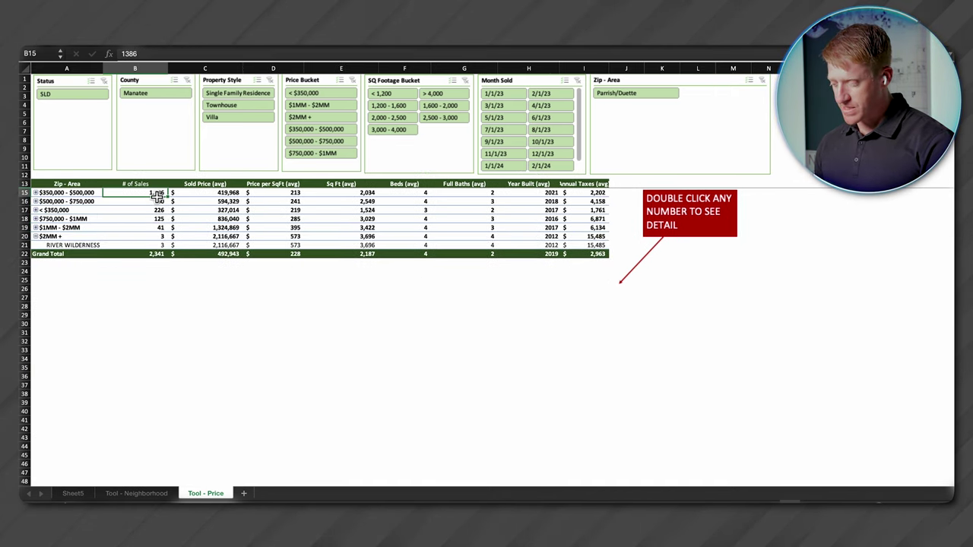
left_click(156, 202)
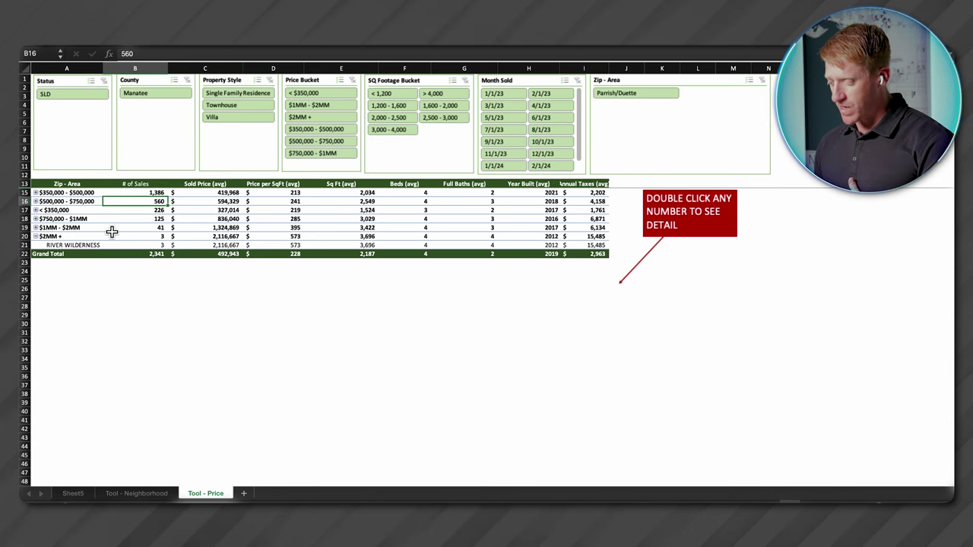
left_click(162, 255)
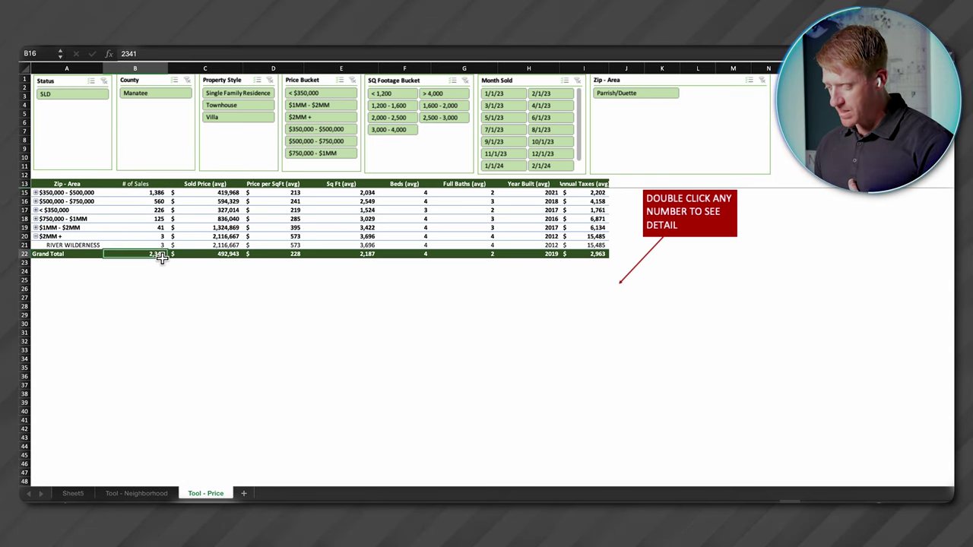
Open the detail records behind the grand total of # of Sales and examine the Neighborhood column
double_click(162, 257)
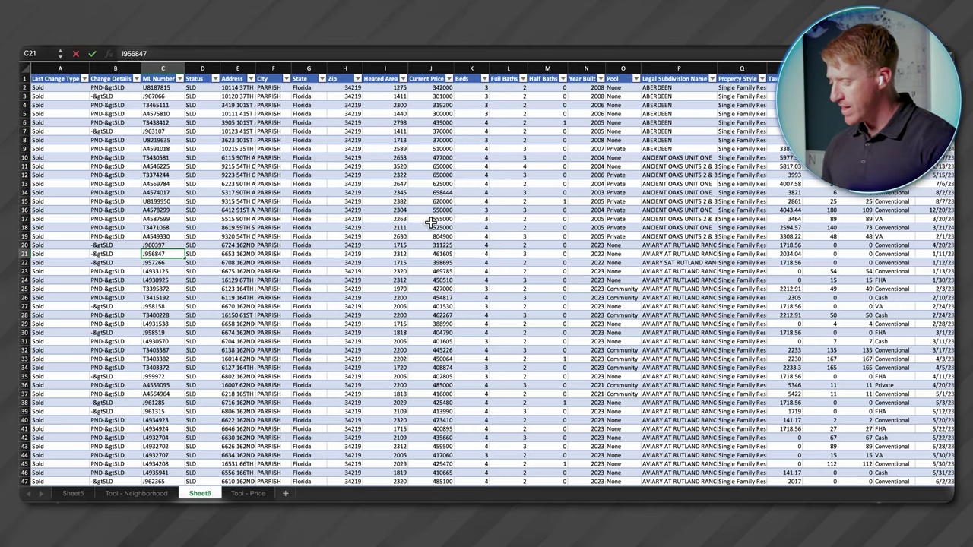
scroll(430, 223, "right", 5)
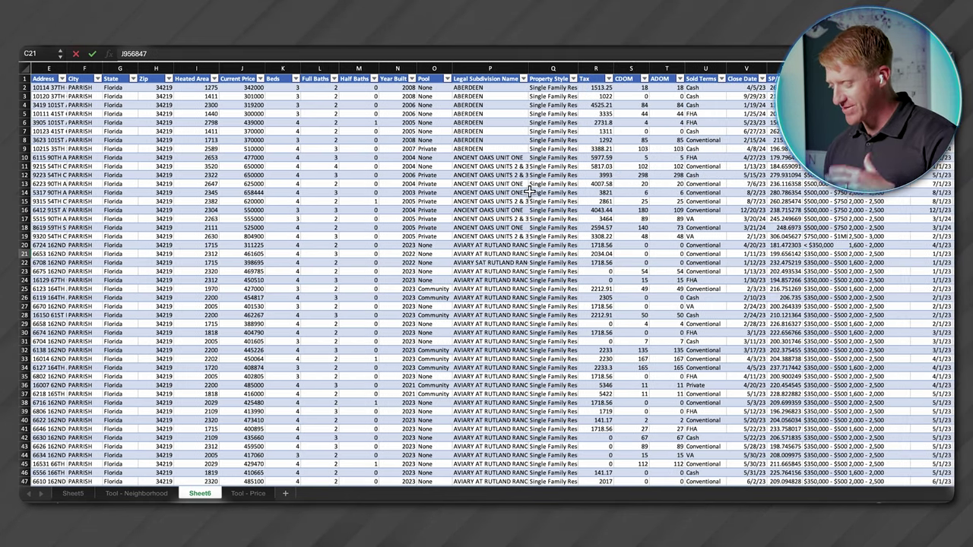
scroll(520, 246, "right", 5)
scroll(520, 246, "right", 8)
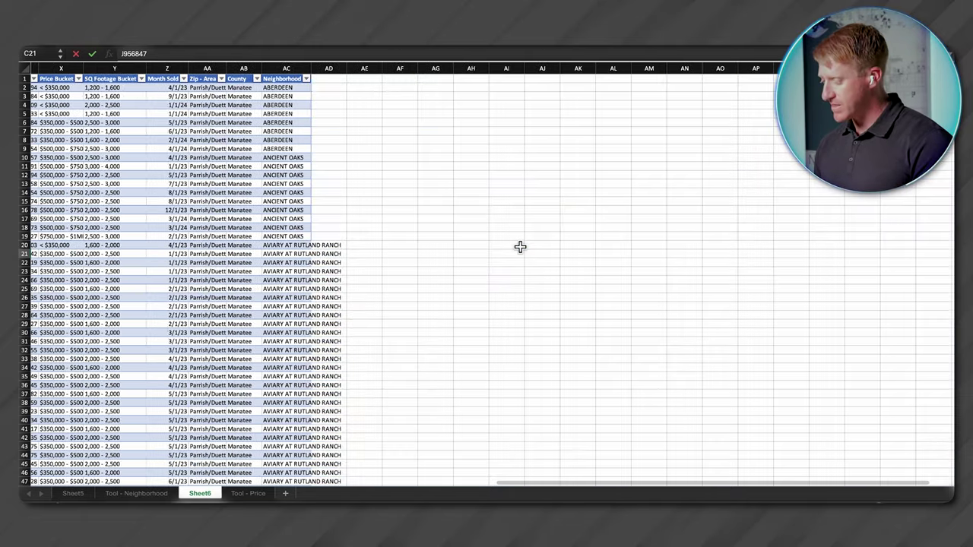
left_click_drag(295, 96, 298, 351)
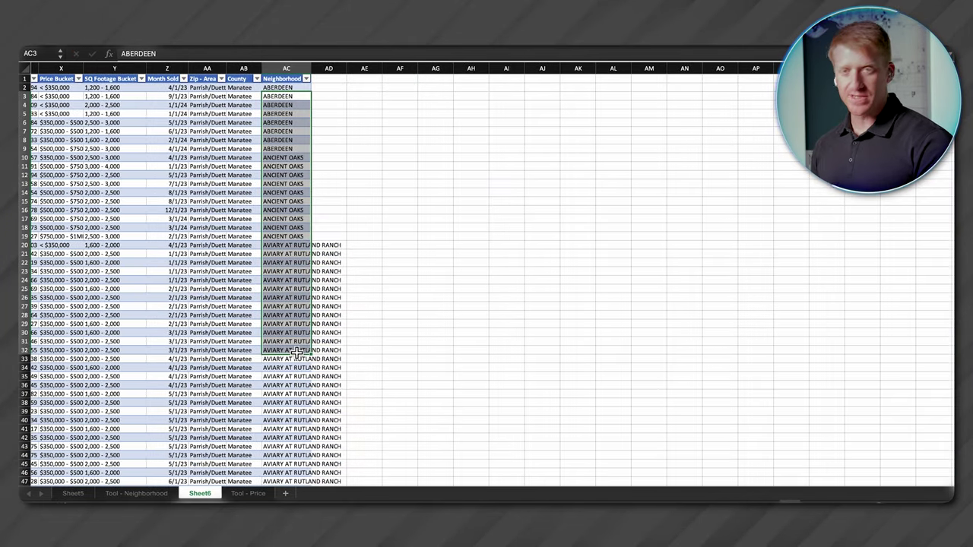
Return to the Tool - Neighborhood sheet
left_click(74, 493)
left_click(127, 495)
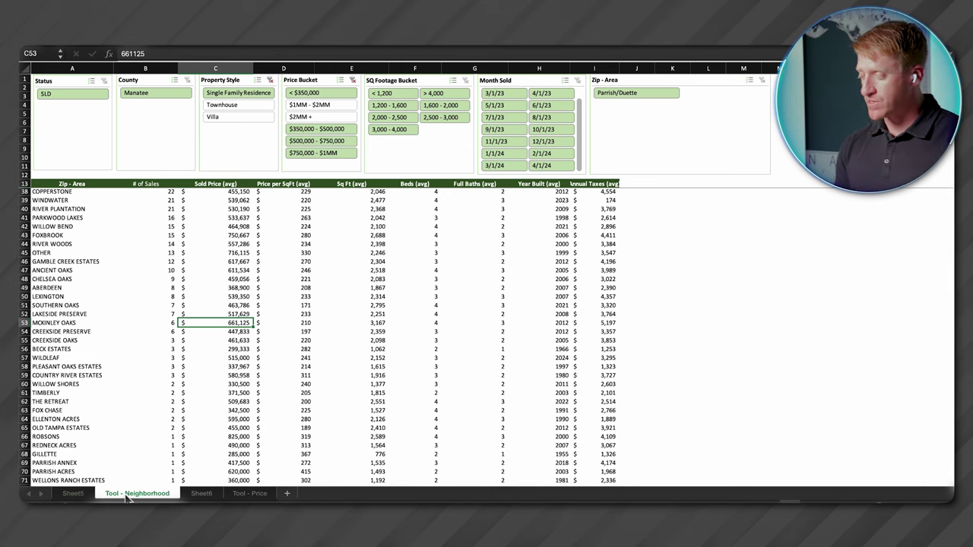